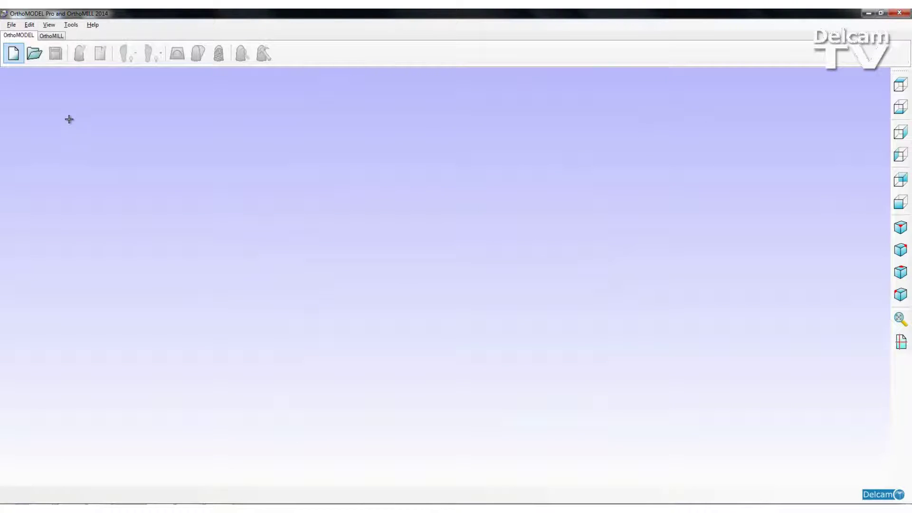
- Start a standard orthotic project to inspect the default orthotic thickness in the patient details, and discard the project
{"action": "left_click", "coordinate": [13, 53]}
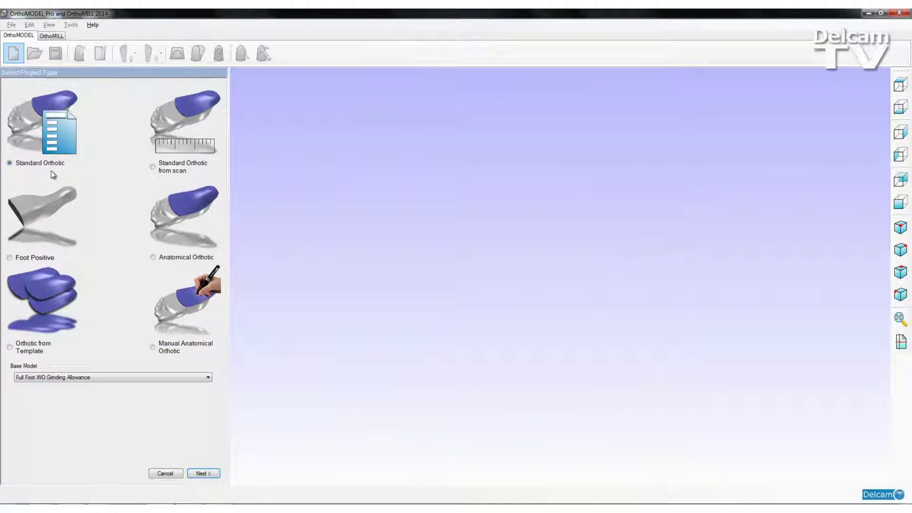
{"action": "left_click", "coordinate": [203, 473]}
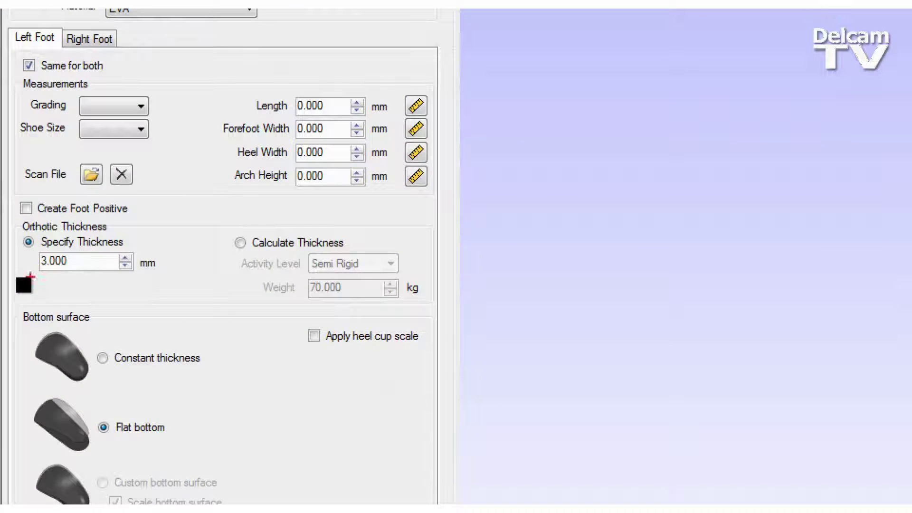
{"action": "left_click_drag", "start_coordinate": [13, 279], "coordinate": [37, 279]}
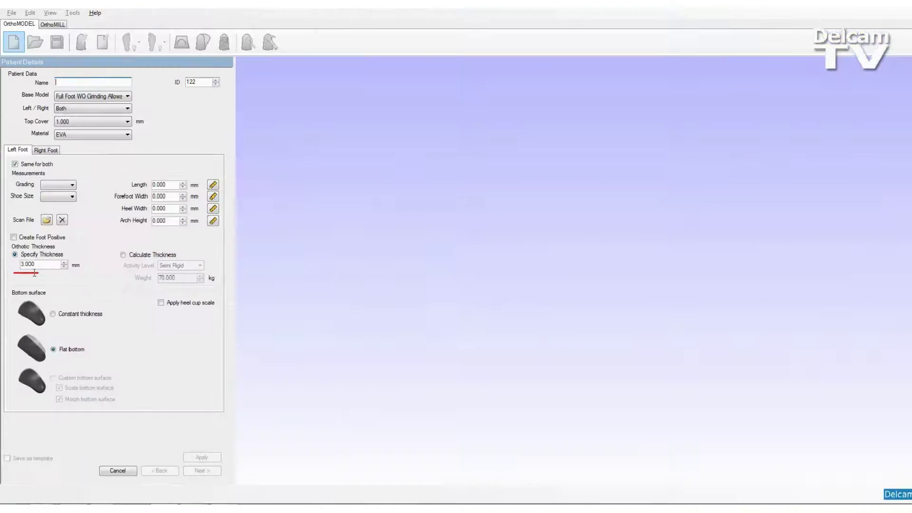
{"action": "left_click", "coordinate": [116, 471]}
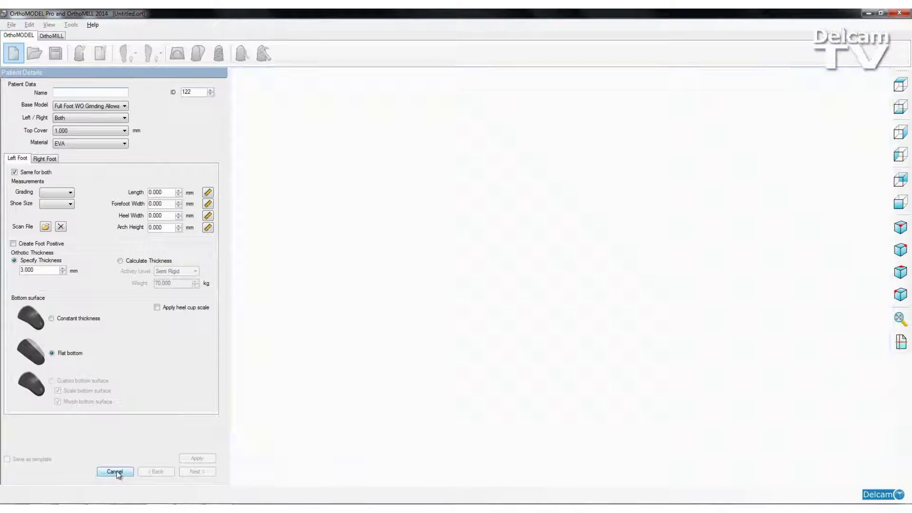
{"action": "left_click", "coordinate": [436, 293]}
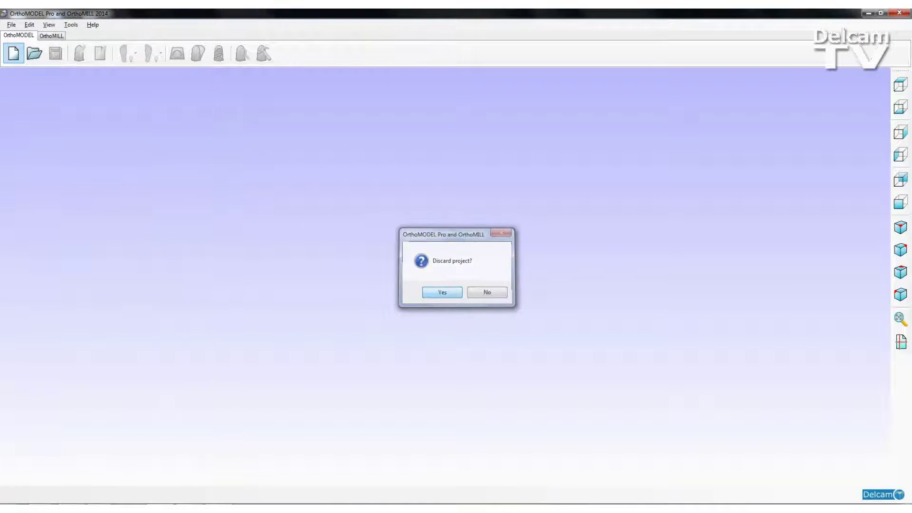
- Review the foot scan import and orthotic thickness settings in the OrthoMODEL options
{"action": "left_click", "coordinate": [72, 26]}
{"action": "left_click", "coordinate": [87, 175]}
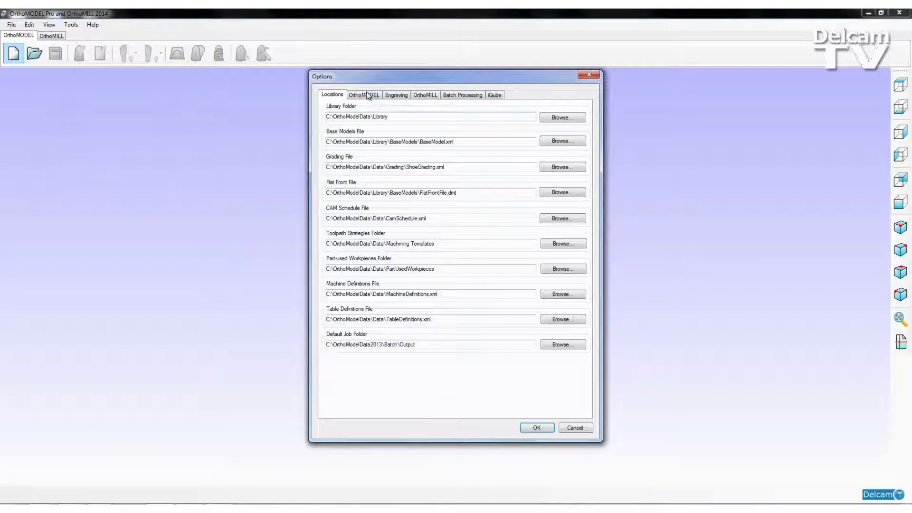
{"action": "left_click", "coordinate": [367, 95]}
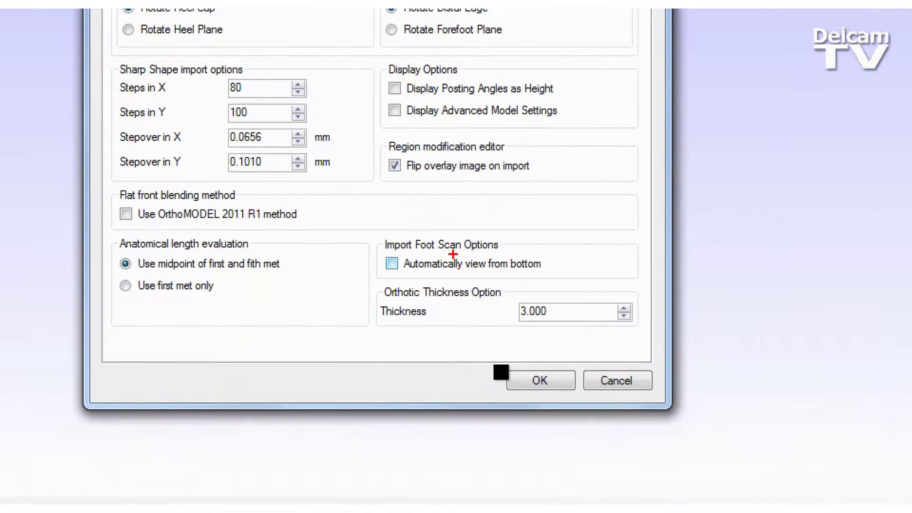
{"action": "left_click_drag", "start_coordinate": [382, 251], "coordinate": [510, 257]}
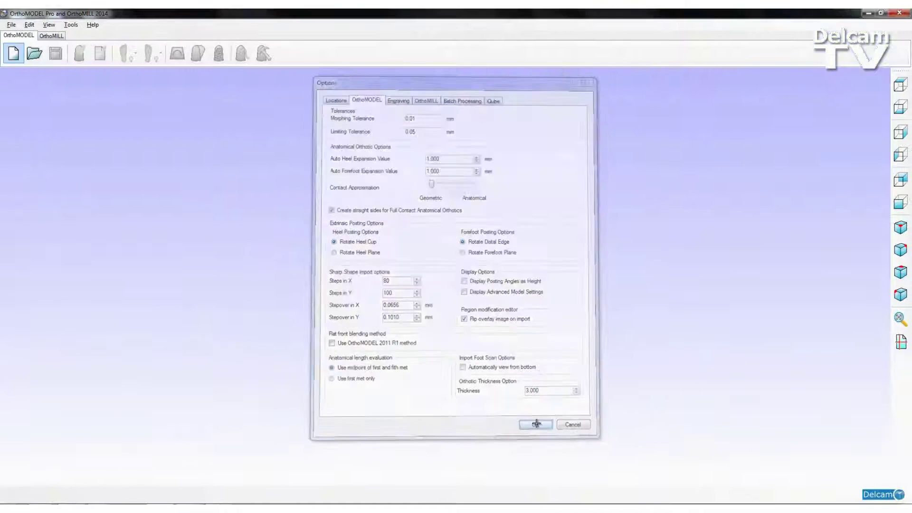
{"action": "left_click", "coordinate": [617, 381]}
- Create an anatomical orthotic project, import DanLeft.stl as the left foot scan, and cancel the project
{"action": "left_click", "coordinate": [13, 53]}
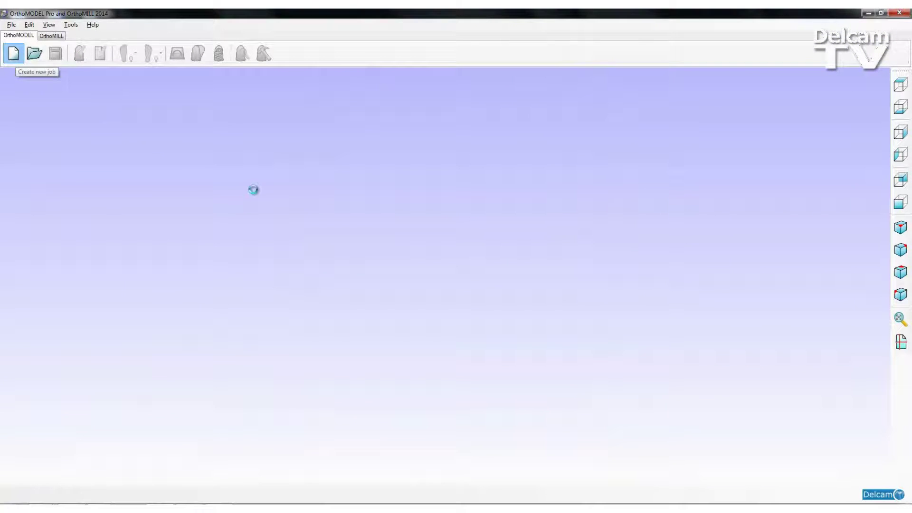
{"action": "left_click", "coordinate": [188, 258]}
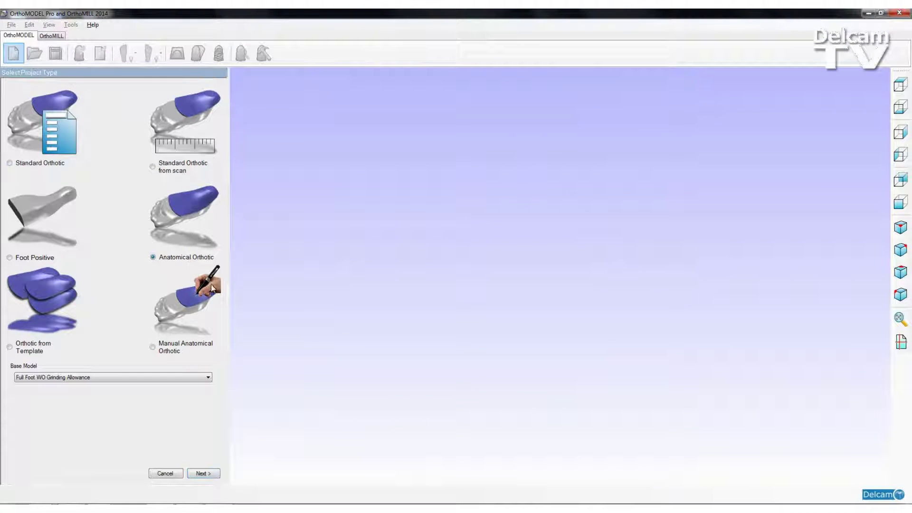
{"action": "left_click", "coordinate": [203, 474]}
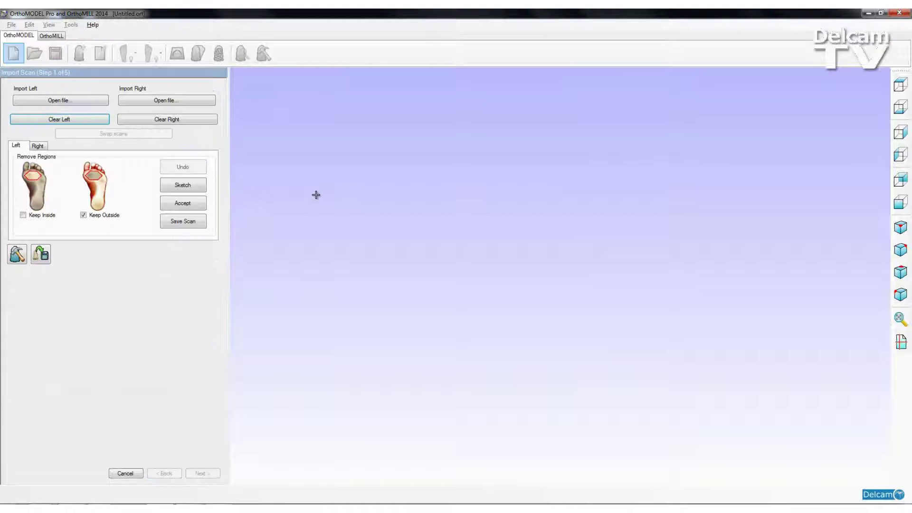
{"action": "left_click", "coordinate": [83, 102]}
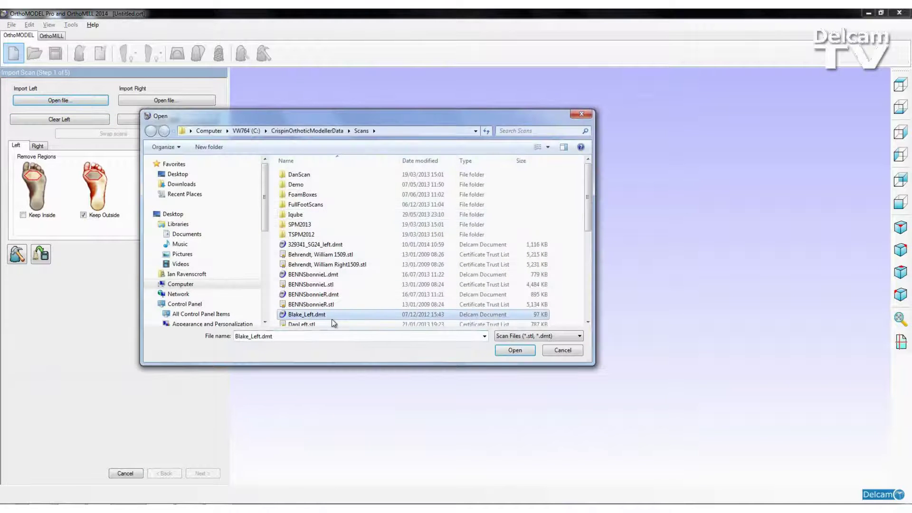
{"action": "left_click", "coordinate": [323, 321]}
{"action": "left_click", "coordinate": [514, 350]}
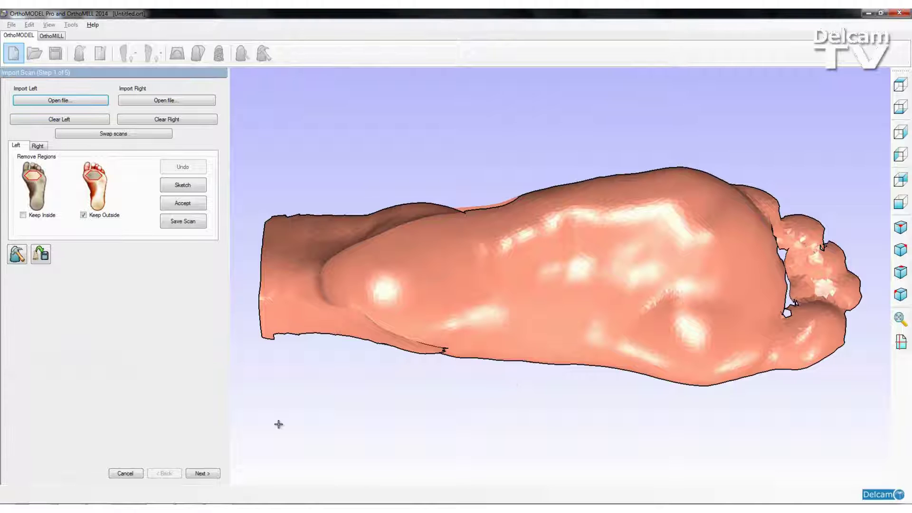
{"action": "left_click", "coordinate": [125, 473]}
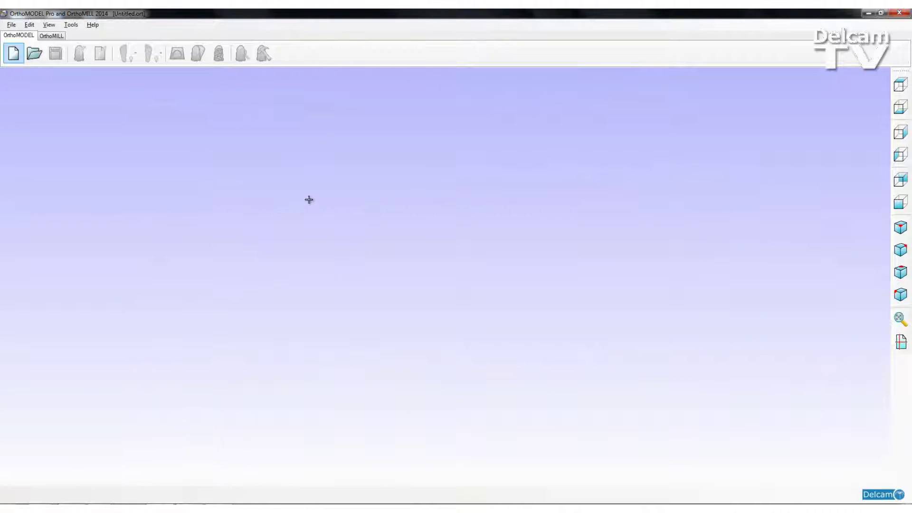
- Enable "Automatically view from bottom" for imported foot scans in the OrthoMODEL options
{"action": "left_click", "coordinate": [71, 25]}
{"action": "left_click", "coordinate": [116, 175]}
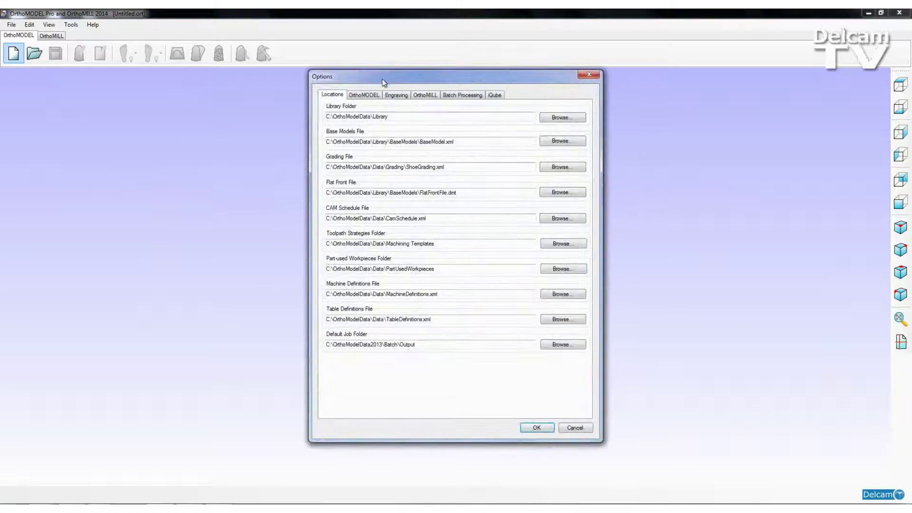
{"action": "left_click", "coordinate": [370, 96]}
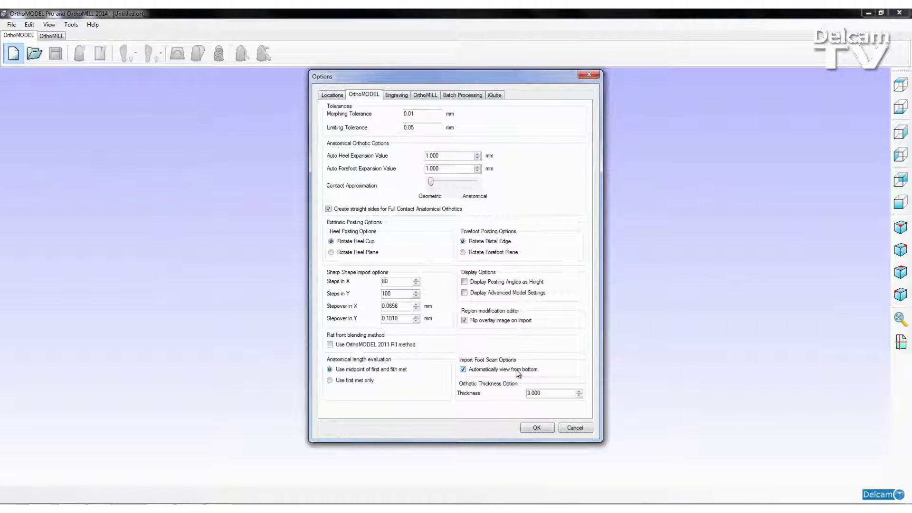
{"action": "left_click", "coordinate": [550, 429]}
- Import DanLeft.stl as the left foot scan in another anatomical orthotic project to inspect its initial view, and discard the project
{"action": "key", "text": "ctrl+n"}
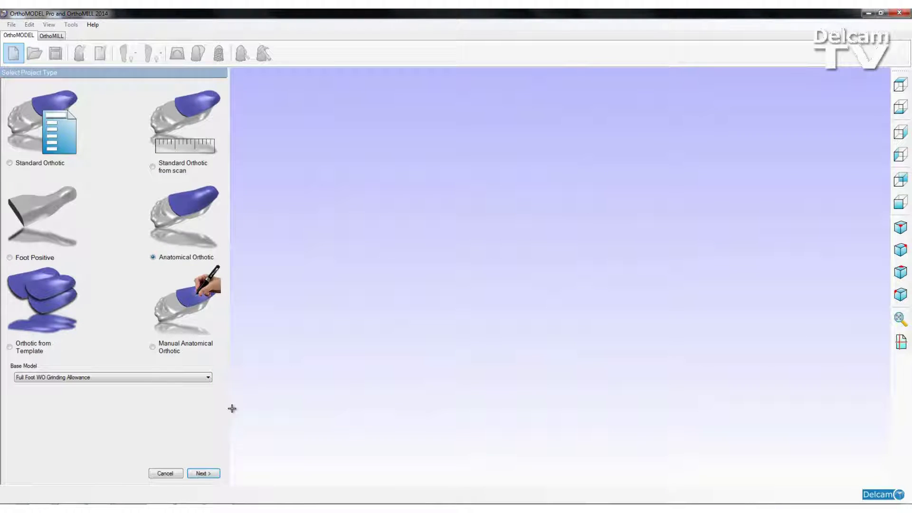
{"action": "left_click", "coordinate": [212, 474]}
{"action": "left_click", "coordinate": [93, 100]}
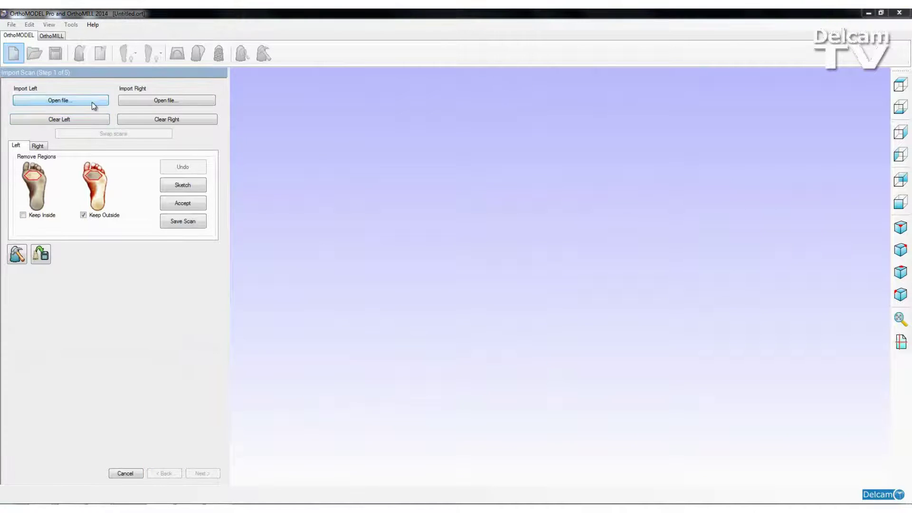
{"action": "left_click", "coordinate": [314, 323]}
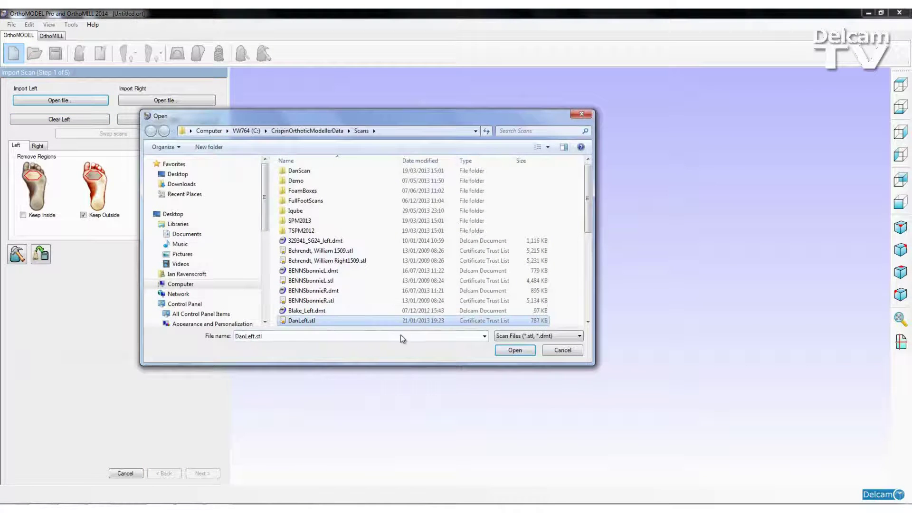
{"action": "left_click", "coordinate": [515, 350]}
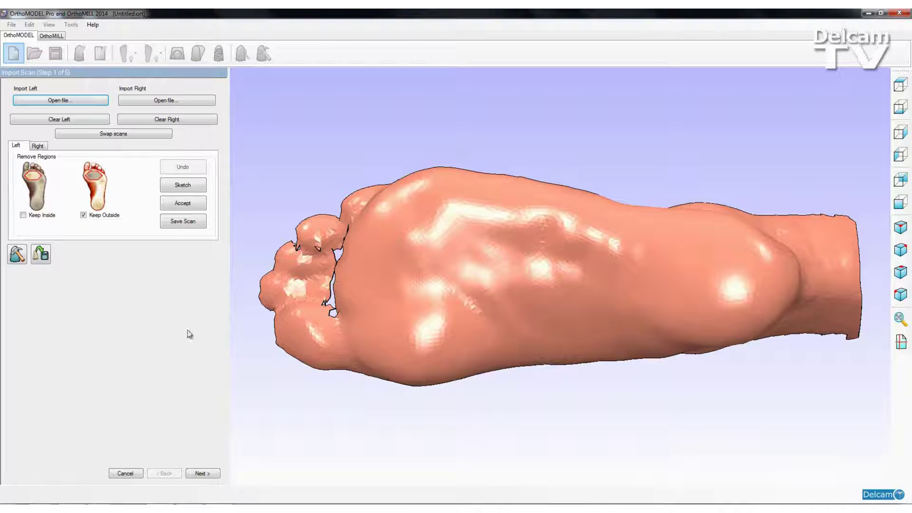
{"action": "left_click", "coordinate": [126, 474]}
- Review the table definition toolpath grouping settings in the OrthoMILL options, and leave without saving
{"action": "left_click", "coordinate": [71, 24]}
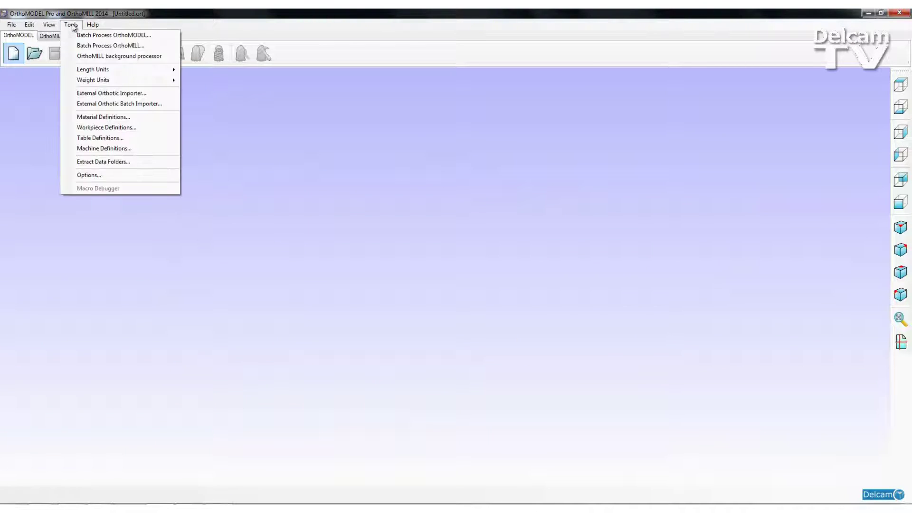
{"action": "left_click", "coordinate": [111, 176]}
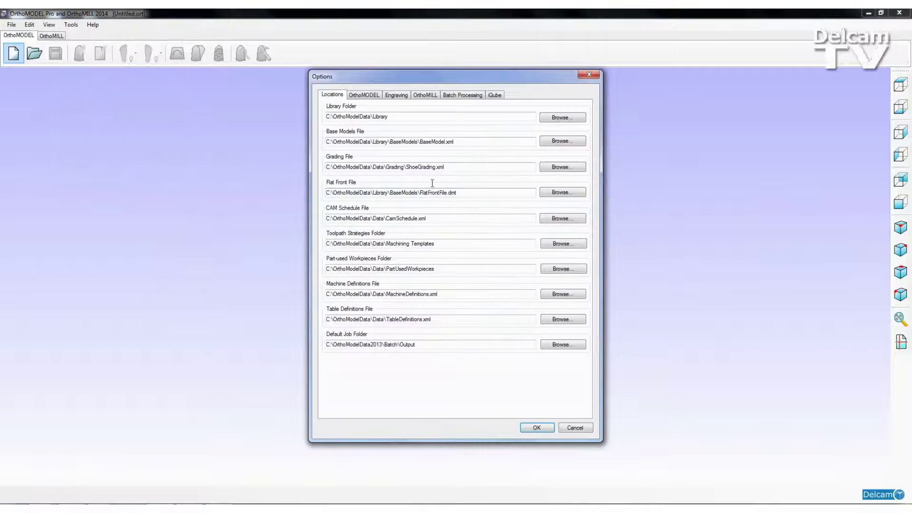
{"action": "left_click", "coordinate": [430, 95]}
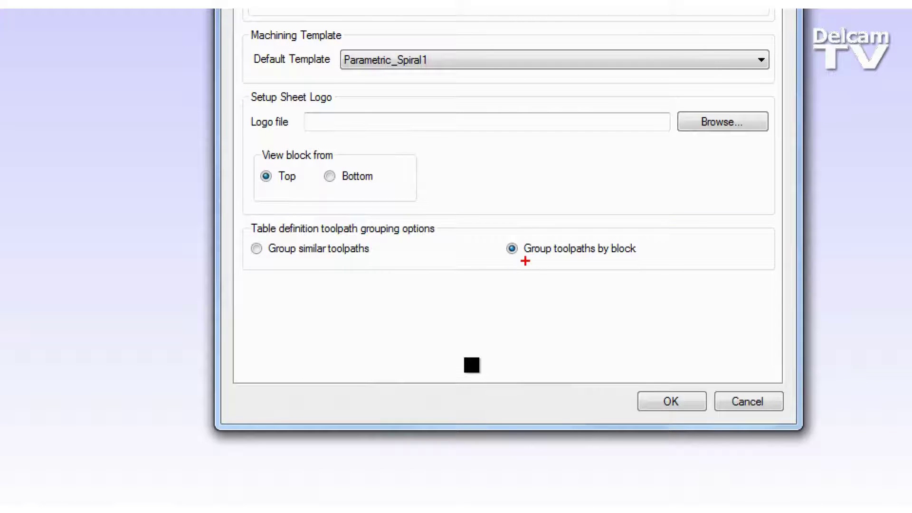
{"action": "left_click_drag", "start_coordinate": [525, 260], "coordinate": [631, 261]}
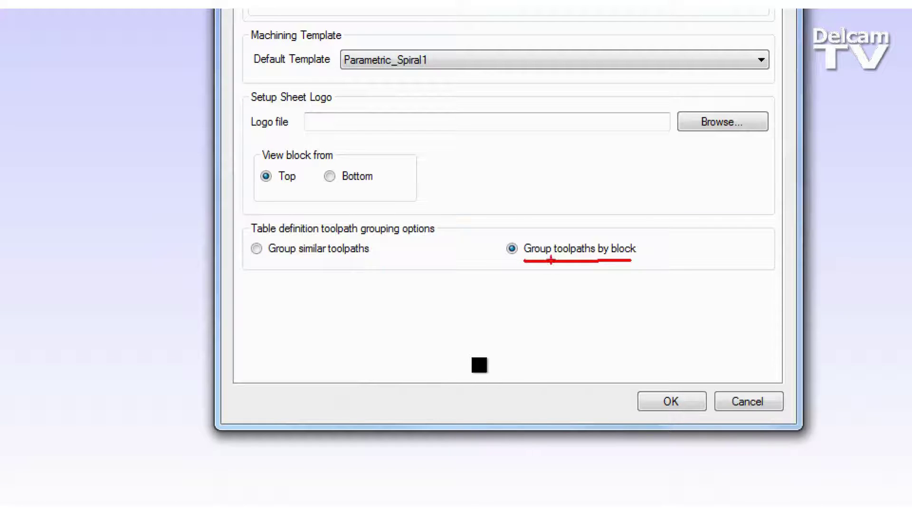
{"action": "left_click_drag", "start_coordinate": [253, 264], "coordinate": [375, 264]}
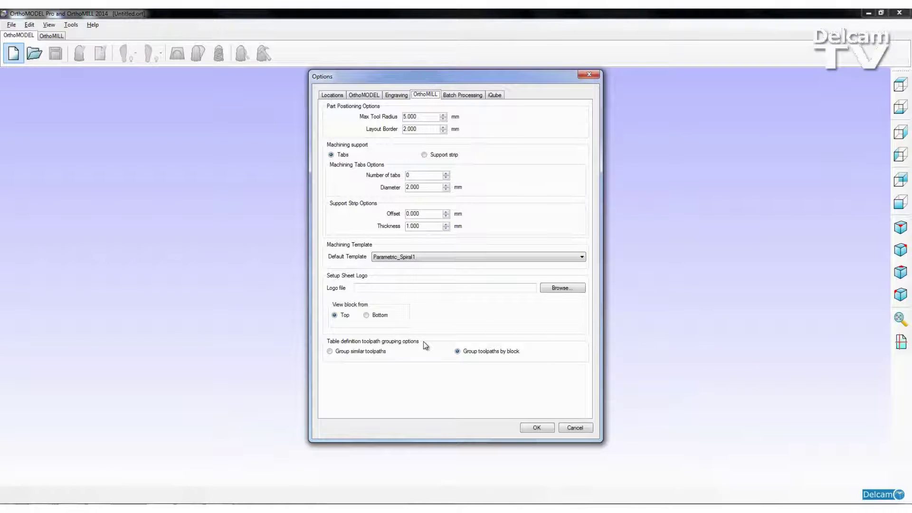
{"action": "left_click", "coordinate": [576, 427]}
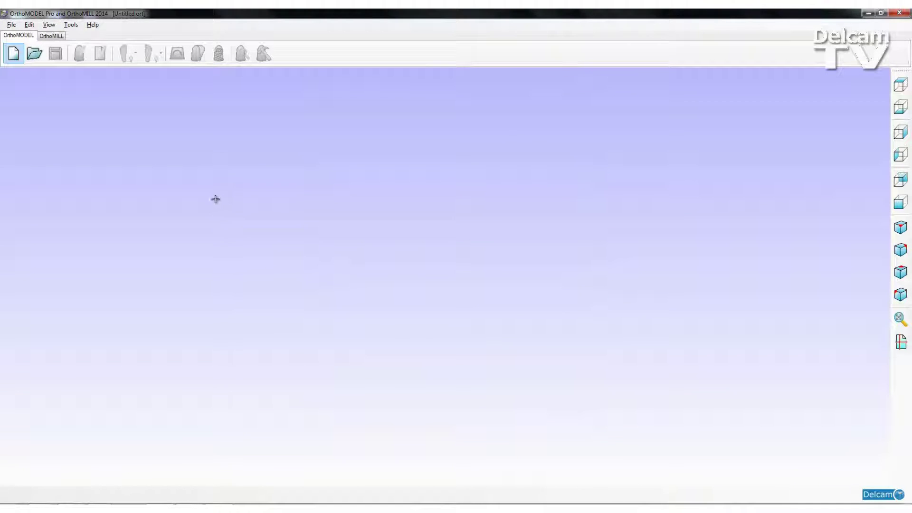
- Add a new material named EVA to the material definitions
{"action": "left_click", "coordinate": [70, 25]}
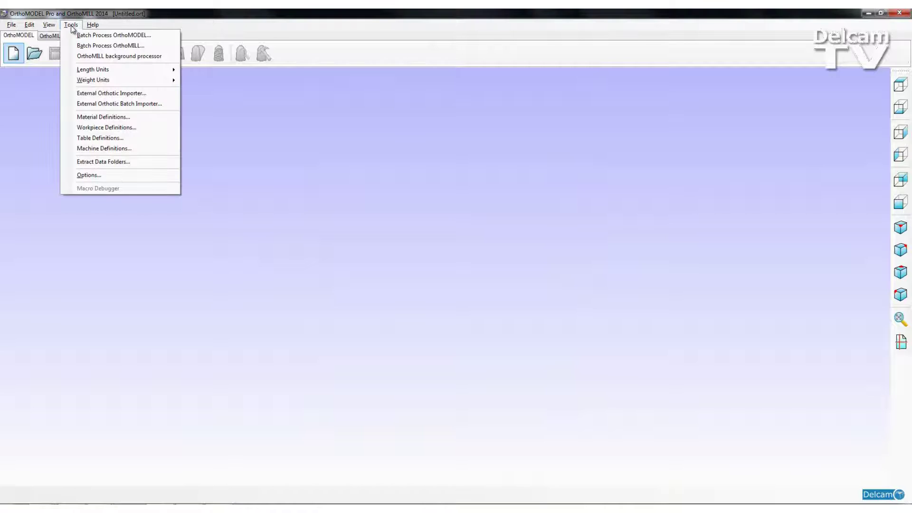
{"action": "left_click", "coordinate": [128, 120]}
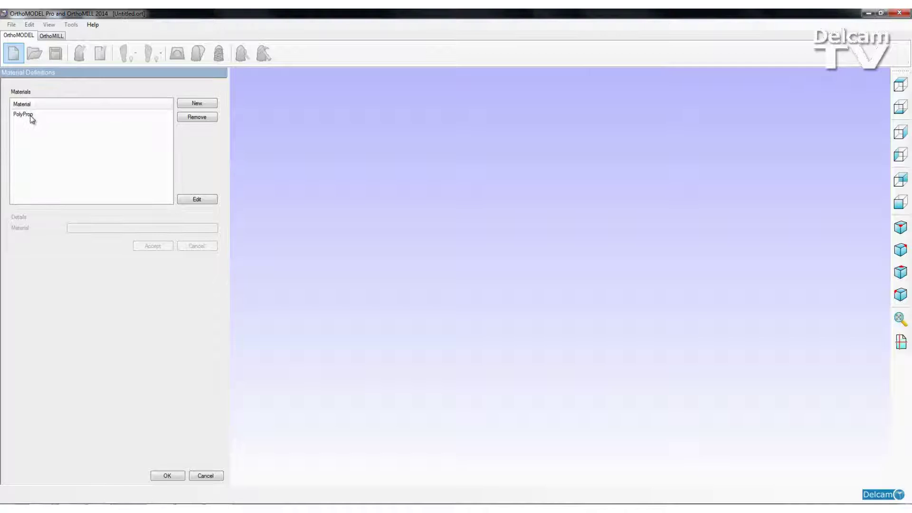
{"action": "left_click", "coordinate": [202, 104]}
{"action": "left_click", "coordinate": [105, 228]}
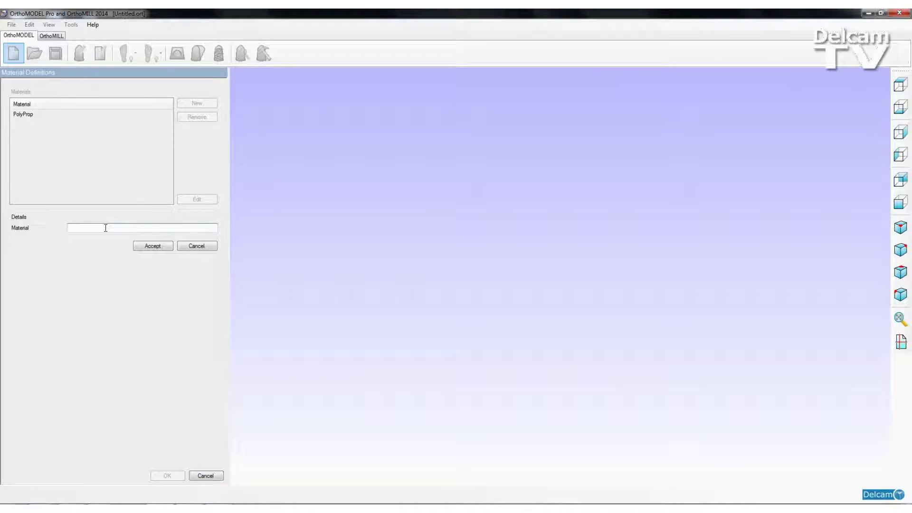
{"action": "type", "text": "EVA"}
{"action": "left_click", "coordinate": [153, 245]}
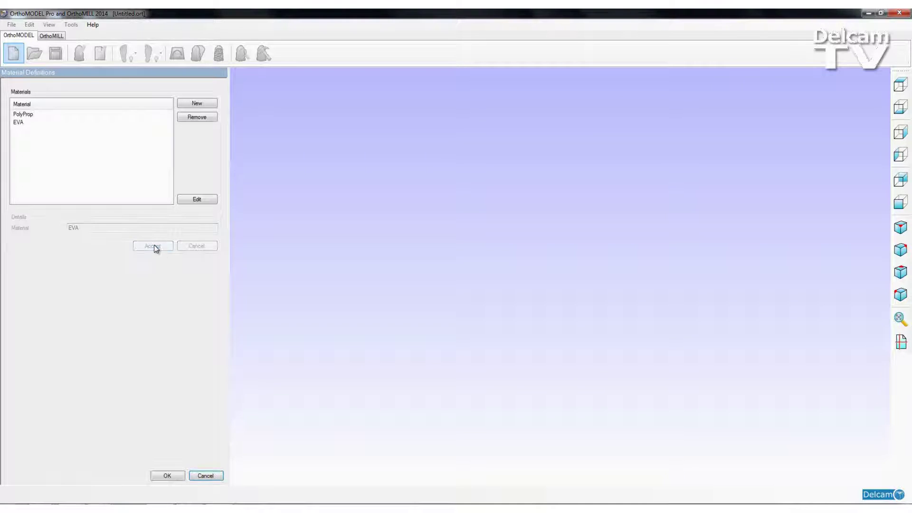
- Try to edit the EVA material while keeping its name, and save the material definitions
{"action": "left_click", "coordinate": [22, 122]}
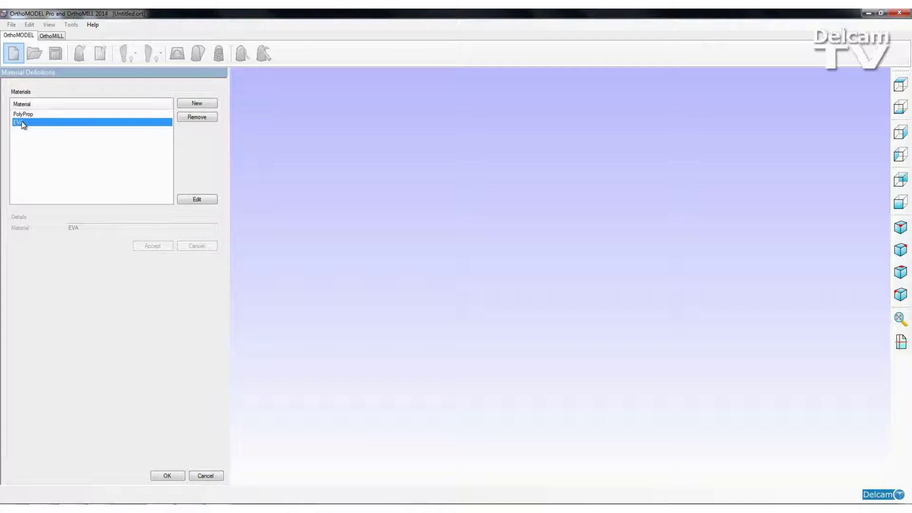
{"action": "left_click", "coordinate": [197, 200]}
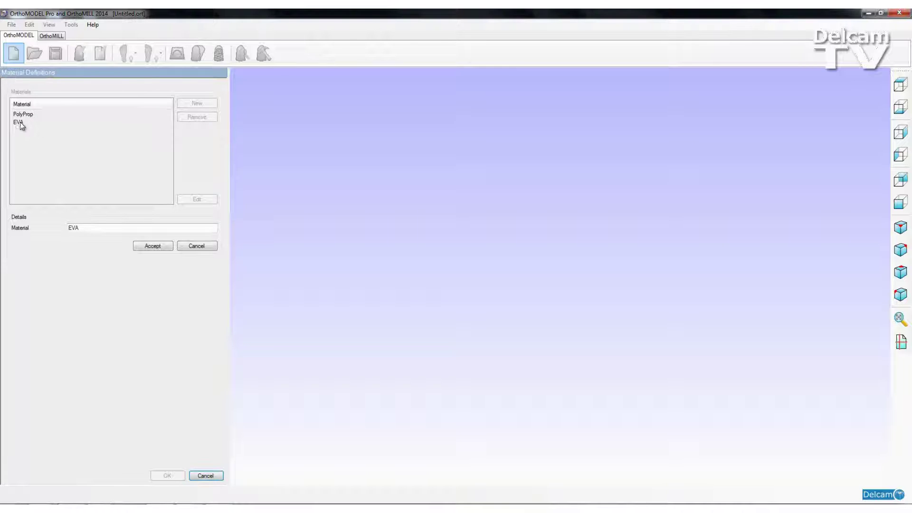
{"action": "left_click", "coordinate": [153, 246]}
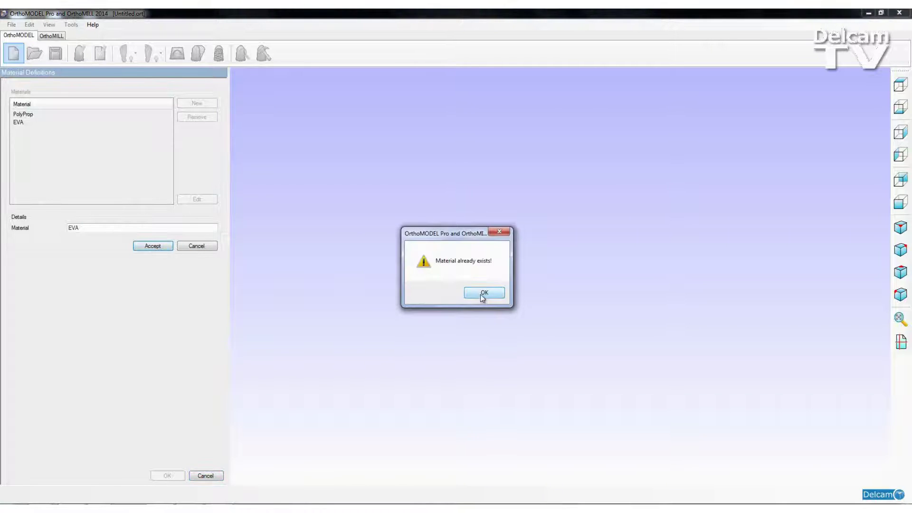
{"action": "left_click", "coordinate": [480, 293]}
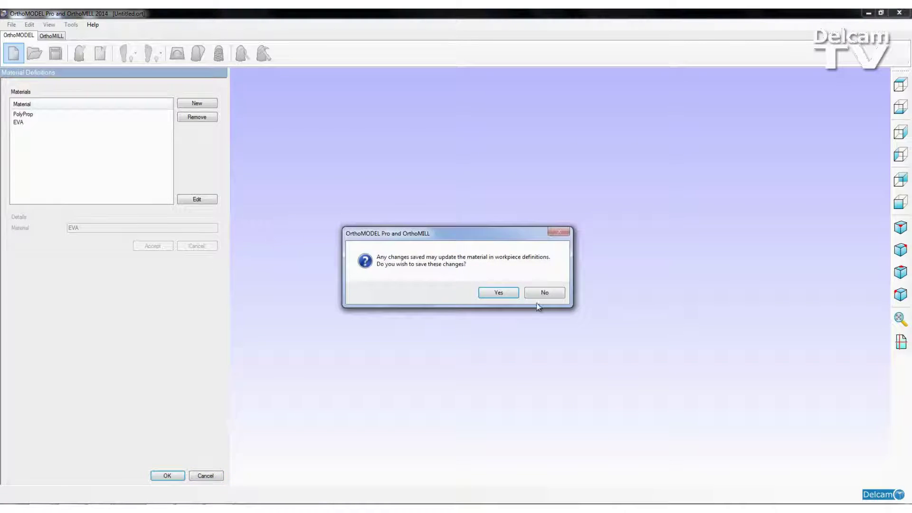
{"action": "left_click", "coordinate": [496, 291]}
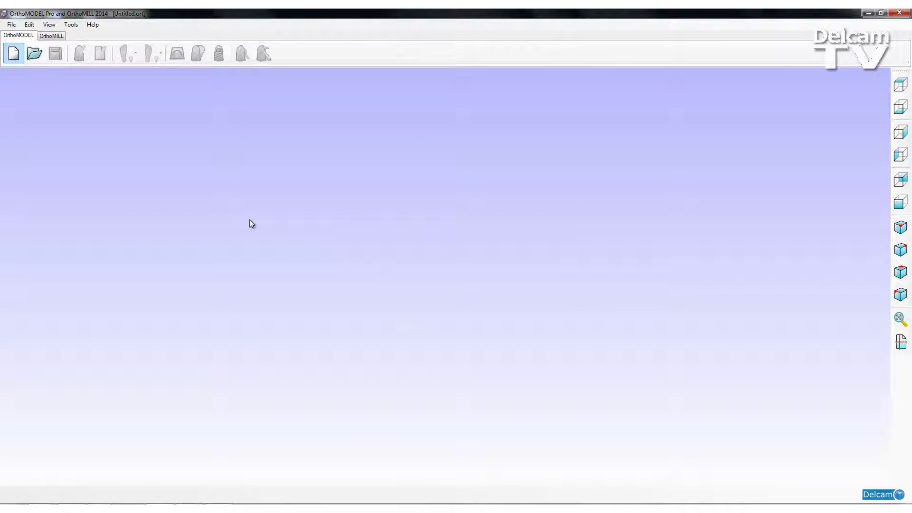
- Edit the EVA workpiece definition to use EVA as its default material and EVAOutToIn as its default machine template
{"action": "left_click", "coordinate": [71, 24]}
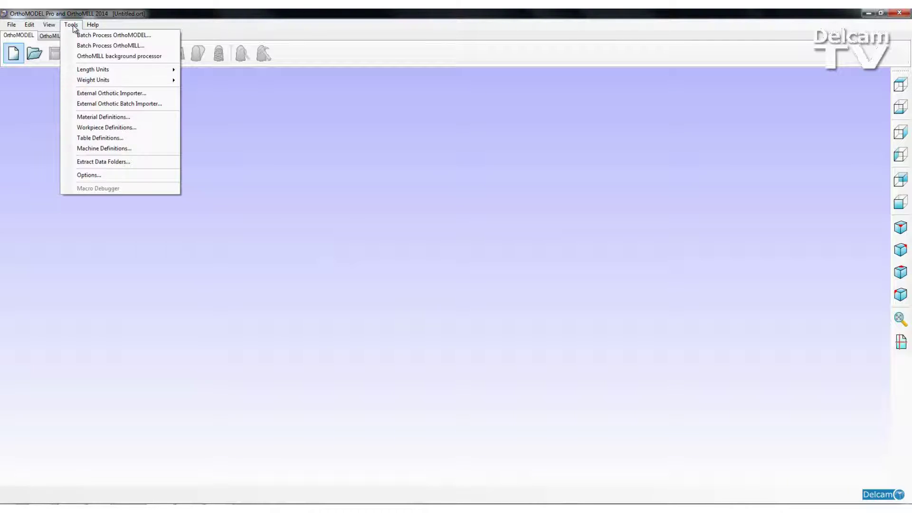
{"action": "left_click", "coordinate": [141, 128]}
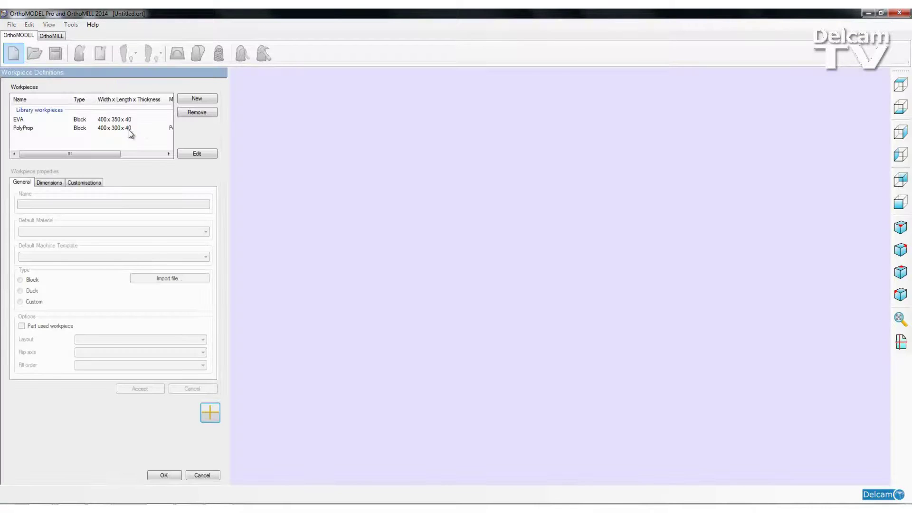
{"action": "left_click", "coordinate": [21, 122]}
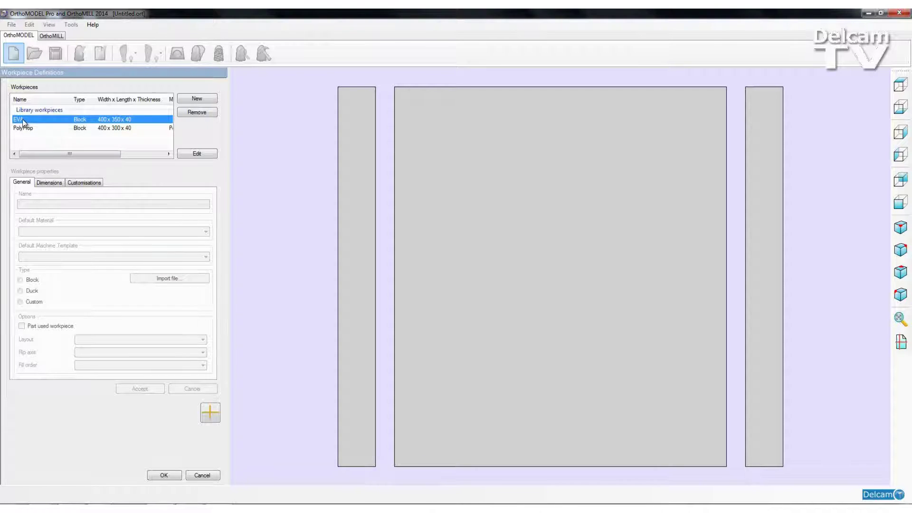
{"action": "left_click", "coordinate": [199, 155]}
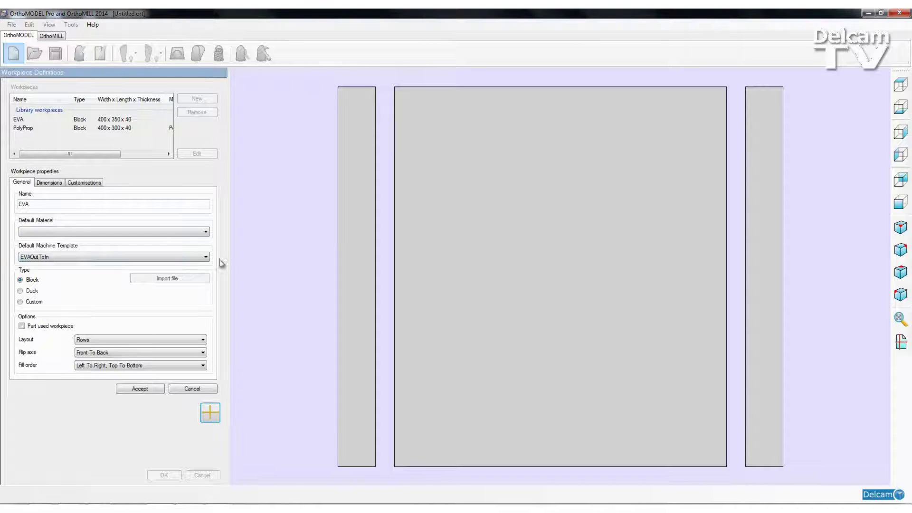
{"action": "left_click", "coordinate": [207, 234]}
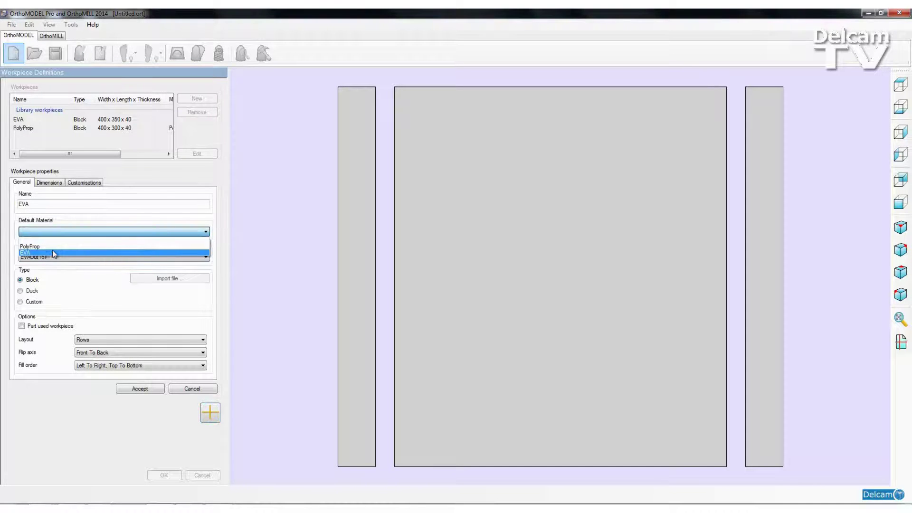
{"action": "left_click", "coordinate": [49, 252]}
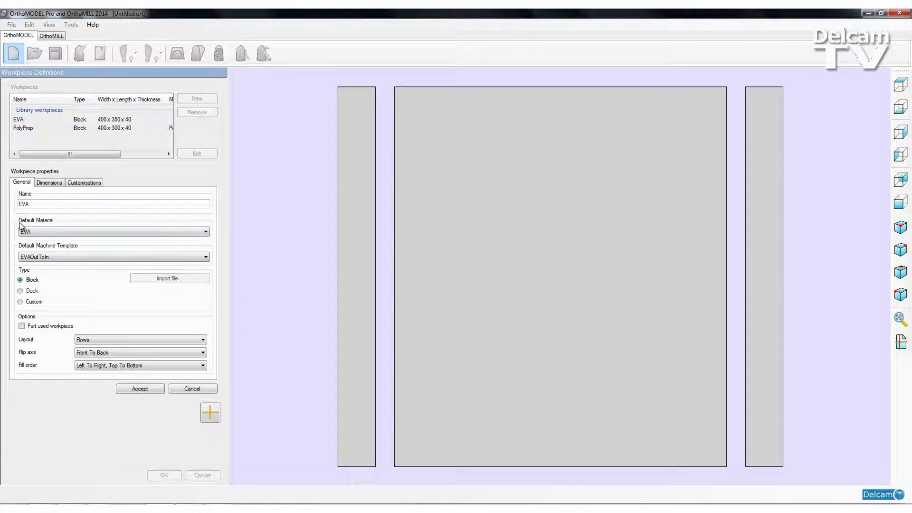
{"action": "left_click", "coordinate": [206, 257]}
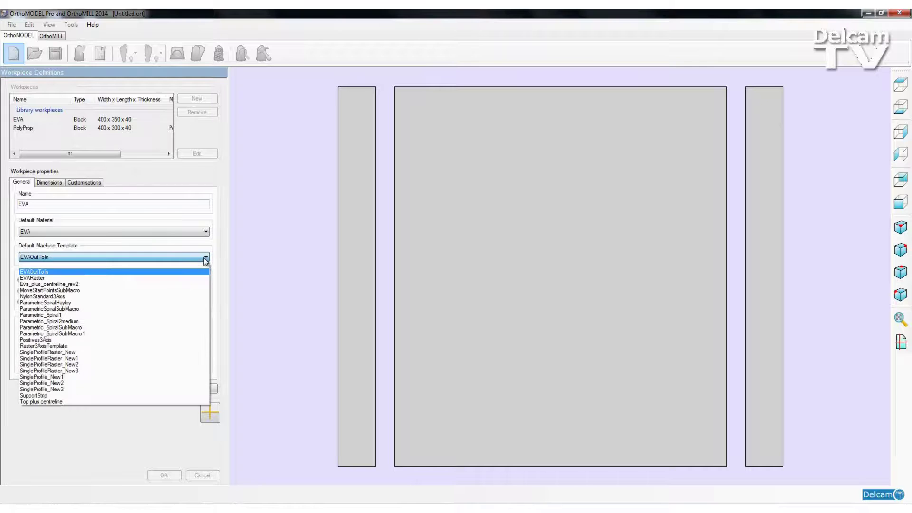
{"action": "left_click", "coordinate": [57, 274]}
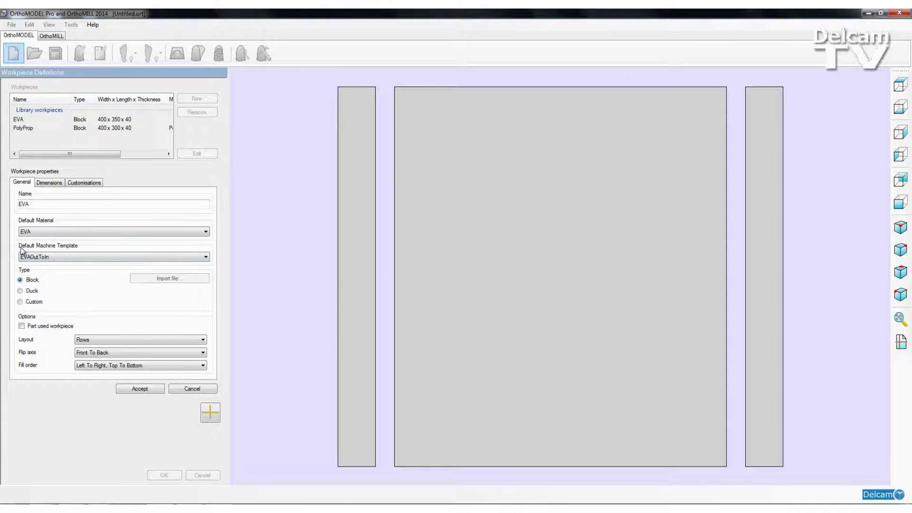
{"action": "left_click", "coordinate": [140, 389]}
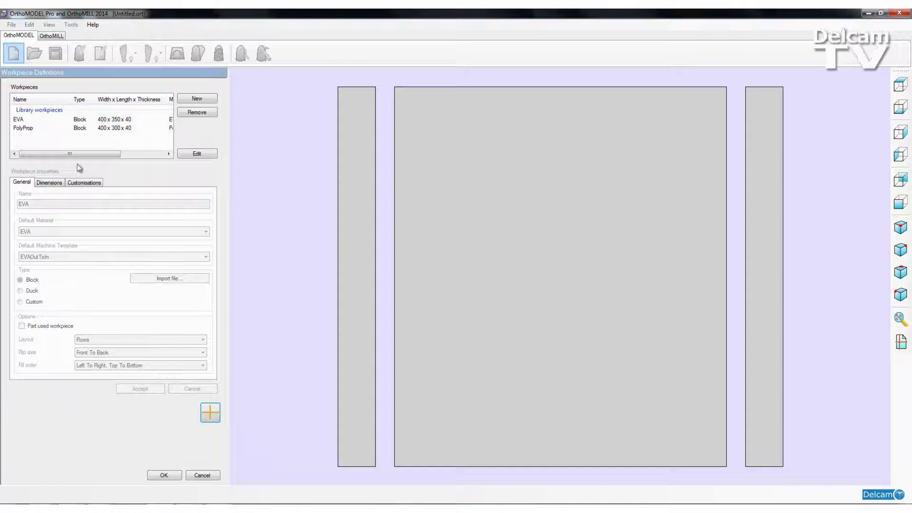
- Review the PolyProp workpiece's default material and machine template, accept them as they are, and save the workpiece definitions
{"action": "left_click", "coordinate": [24, 128]}
{"action": "left_click", "coordinate": [199, 154]}
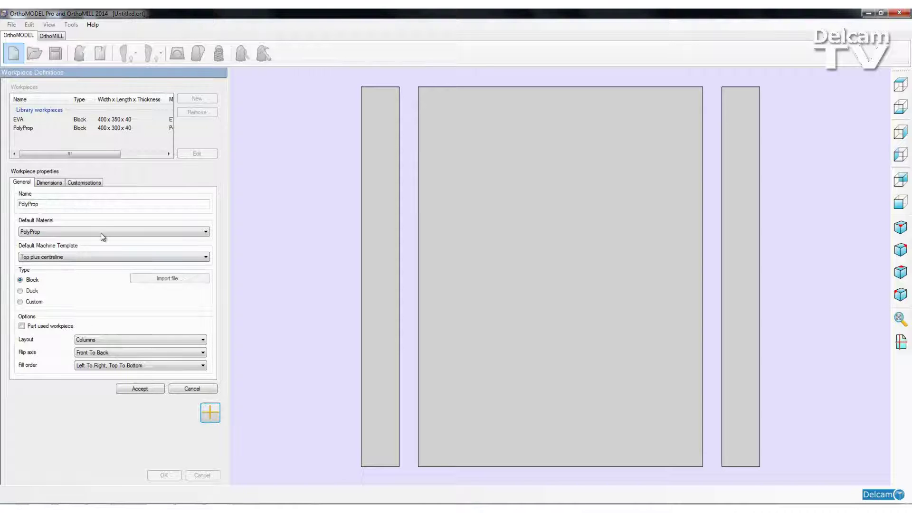
{"action": "left_click", "coordinate": [142, 389]}
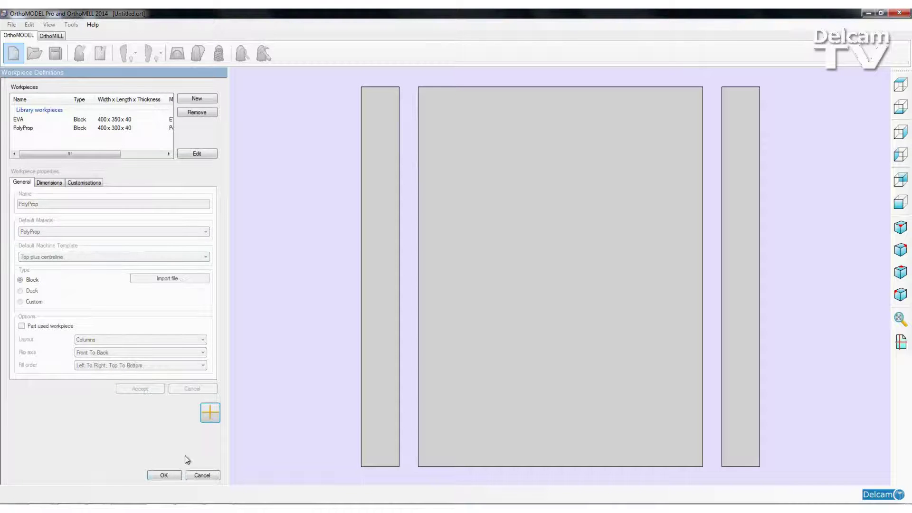
{"action": "left_click", "coordinate": [165, 476]}
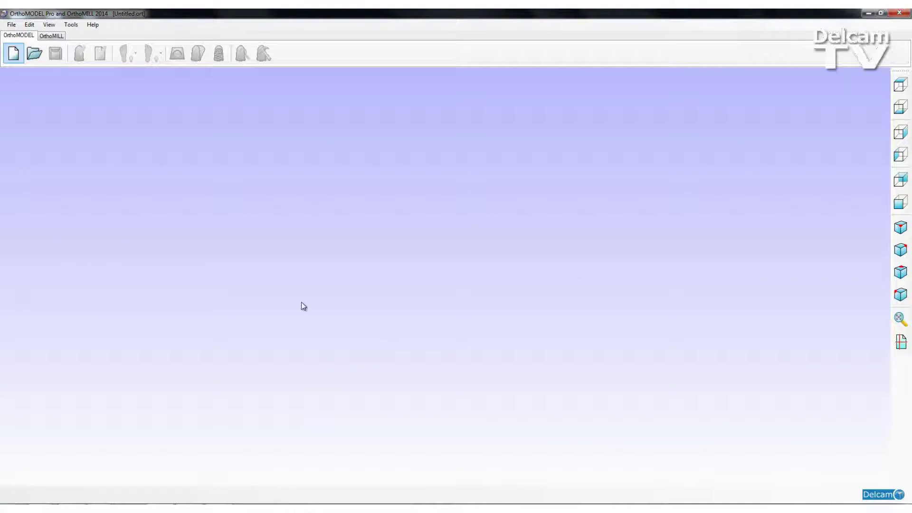
- Start a new Standard Orthotic project and enter the patient's name
{"action": "left_click", "coordinate": [13, 54]}
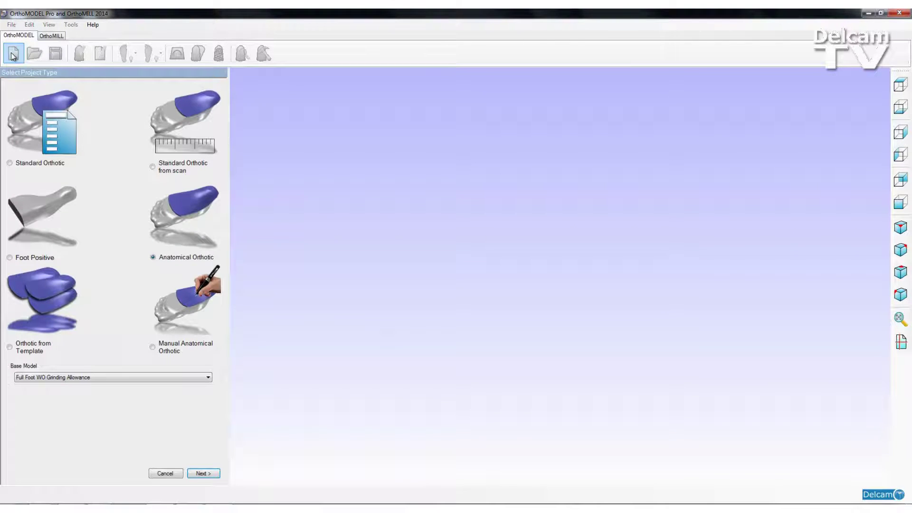
{"action": "left_click", "coordinate": [34, 161]}
{"action": "left_click", "coordinate": [203, 473]}
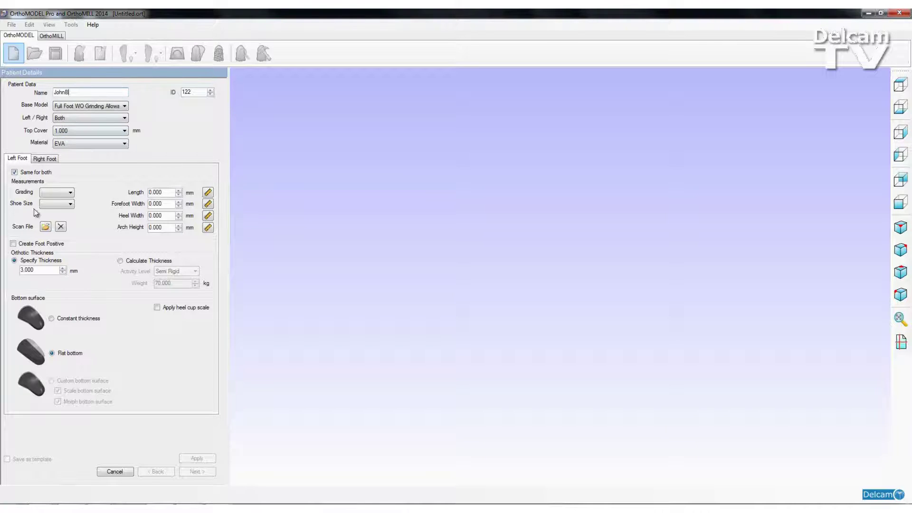
- Set the foot measurements from the UK Mens grading with shoe size 9.5
{"action": "left_click", "coordinate": [70, 192]}
{"action": "left_click", "coordinate": [67, 201]}
{"action": "left_click", "coordinate": [71, 204]}
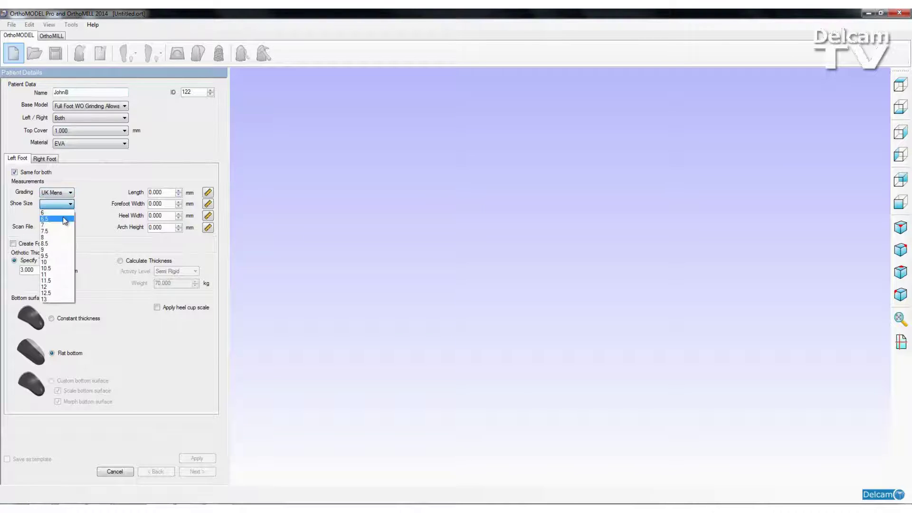
{"action": "left_click", "coordinate": [56, 257]}
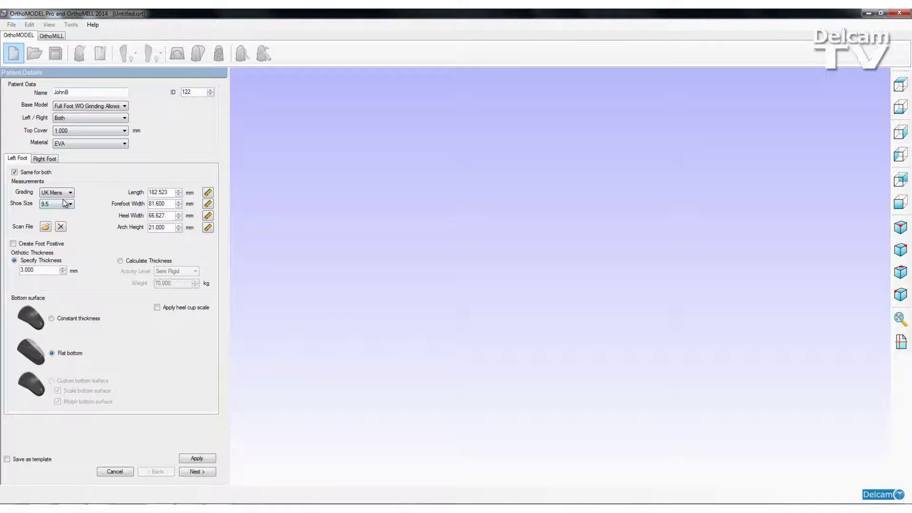
{"action": "left_click", "coordinate": [162, 207]}
- Choose EVA as the orthotic's material, apply the patient details, and inspect the generated insole in 3D
{"action": "left_click", "coordinate": [125, 144]}
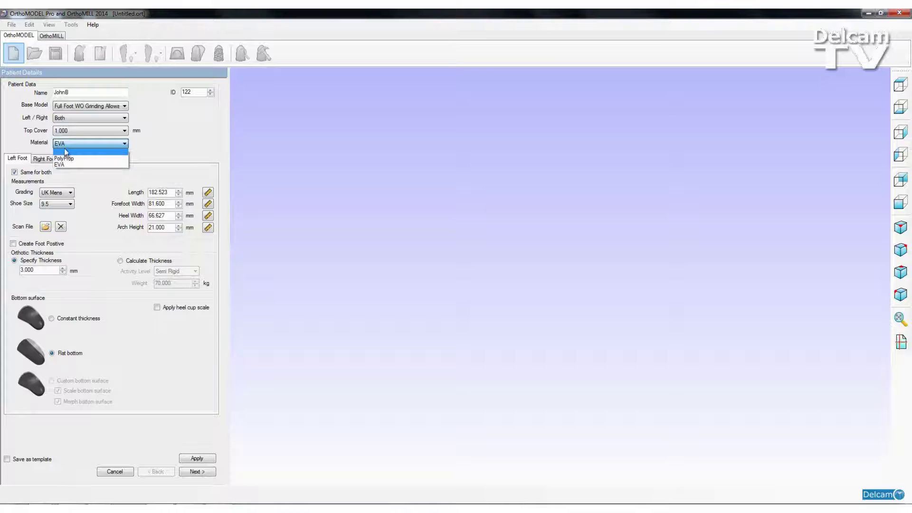
{"action": "left_click", "coordinate": [63, 164]}
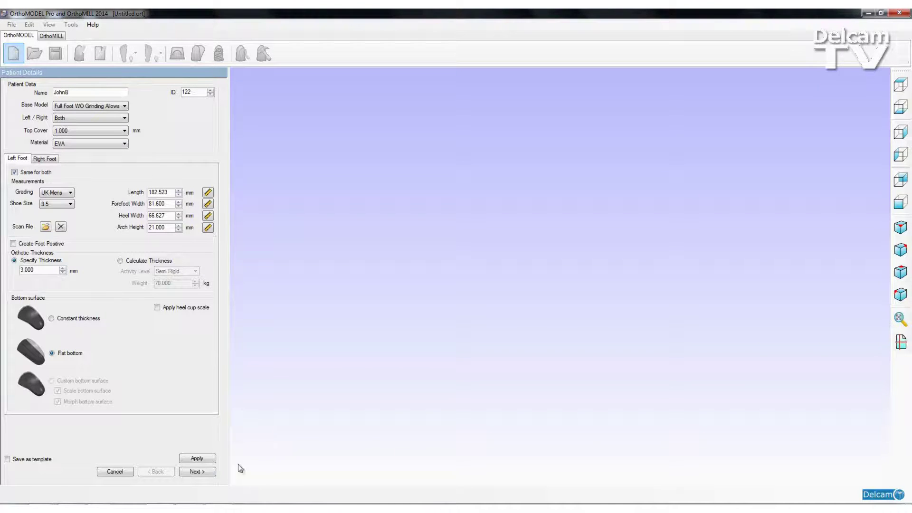
{"action": "left_click", "coordinate": [200, 459]}
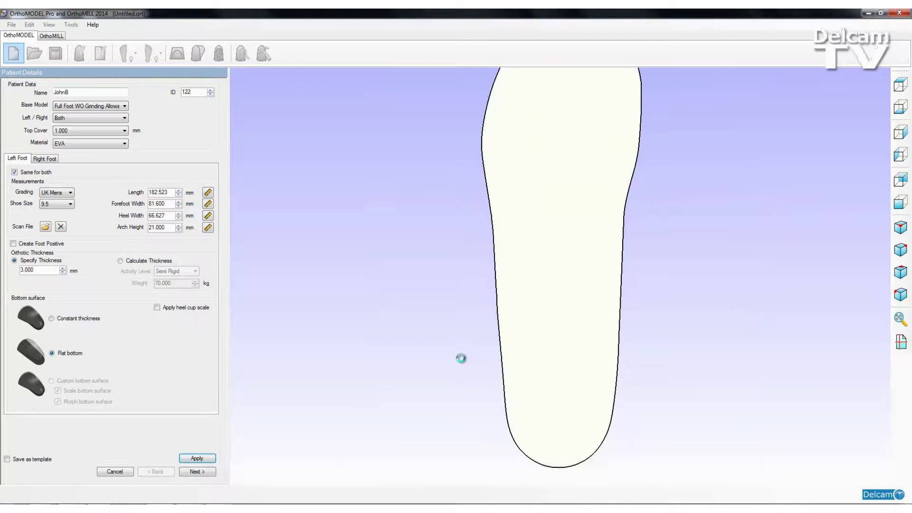
{"action": "middle_click_drag", "start_coordinate": [403, 380], "coordinate": [542, 366]}
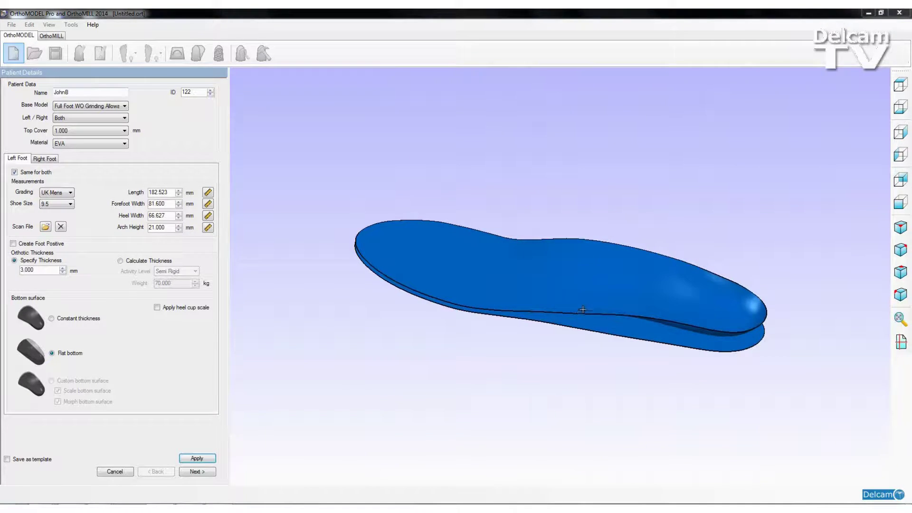
{"action": "middle_click_drag", "start_coordinate": [568, 308], "coordinate": [299, 179]}
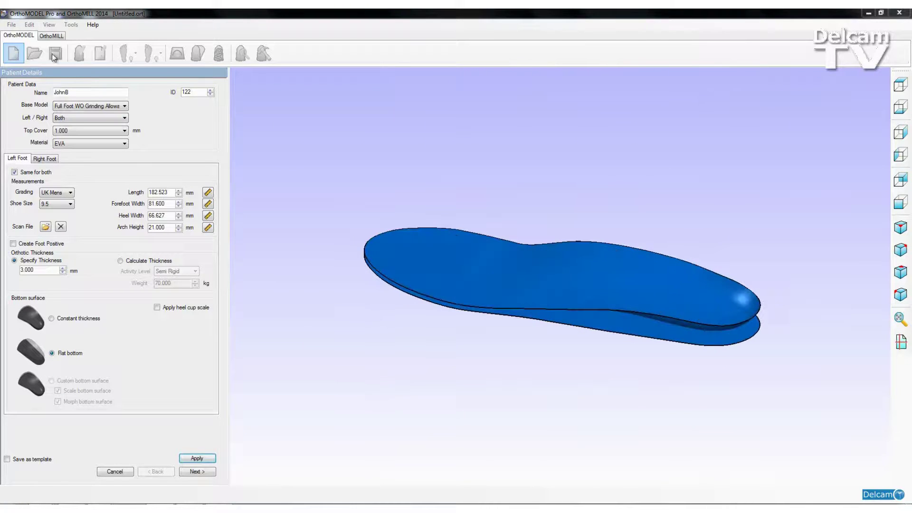
{"action": "middle_click_drag", "start_coordinate": [409, 363], "coordinate": [407, 366]}
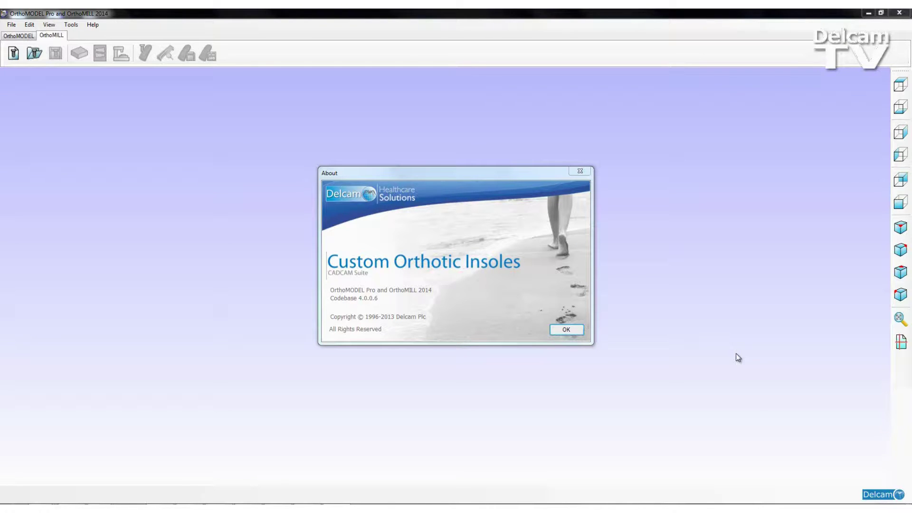
- Dismiss the About window, open the OrthoMILL background processor, and check the available batch configurations, keeping PolyProp selected
{"action": "left_click", "coordinate": [567, 331]}
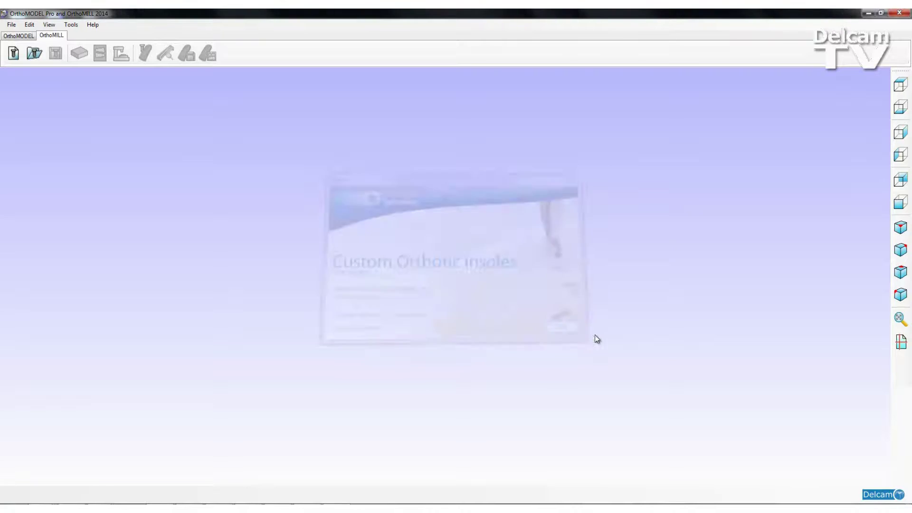
{"action": "left_click", "coordinate": [72, 25]}
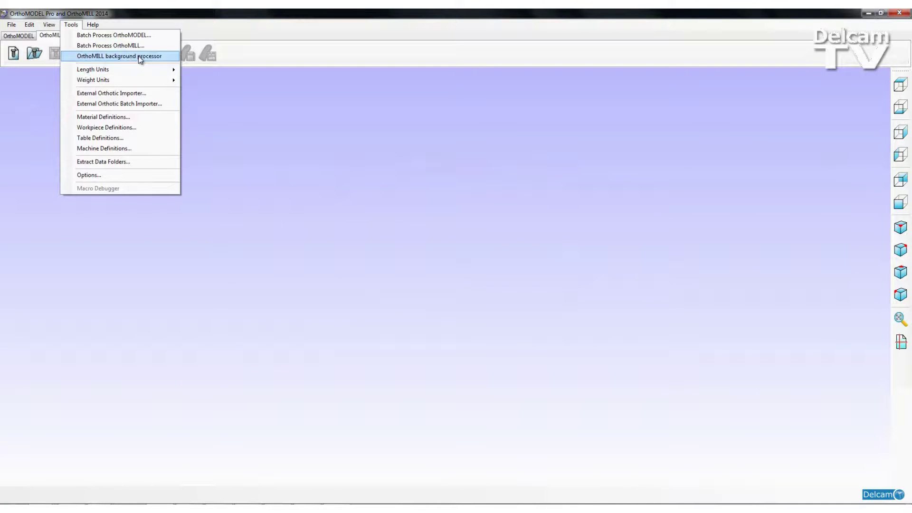
{"action": "left_click", "coordinate": [119, 56]}
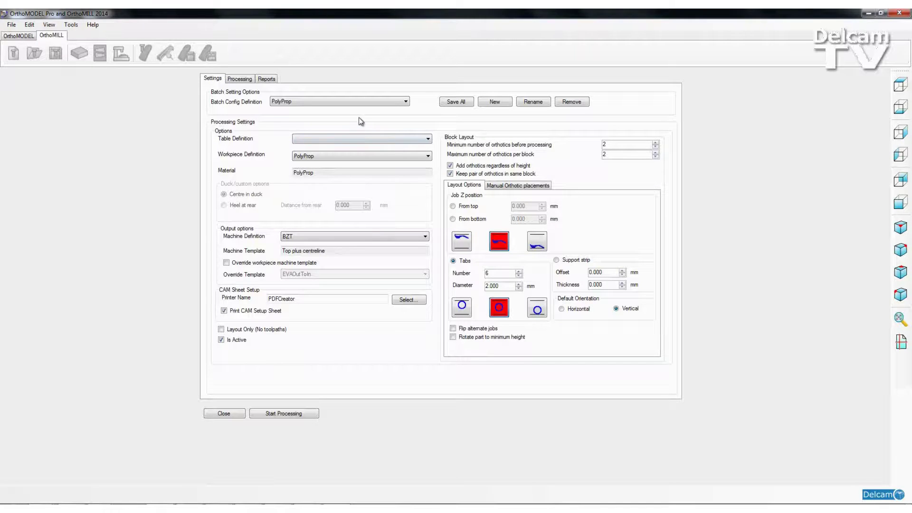
{"action": "left_click", "coordinate": [407, 102]}
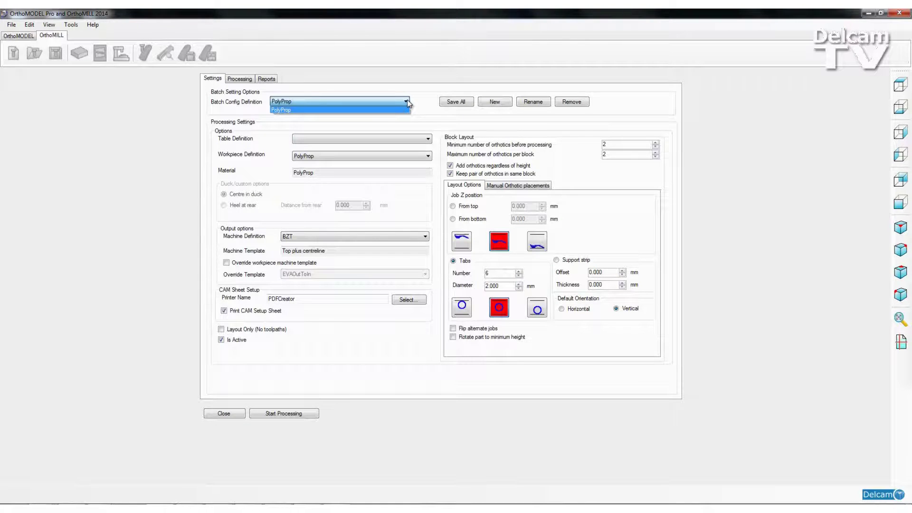
{"action": "left_click", "coordinate": [284, 126]}
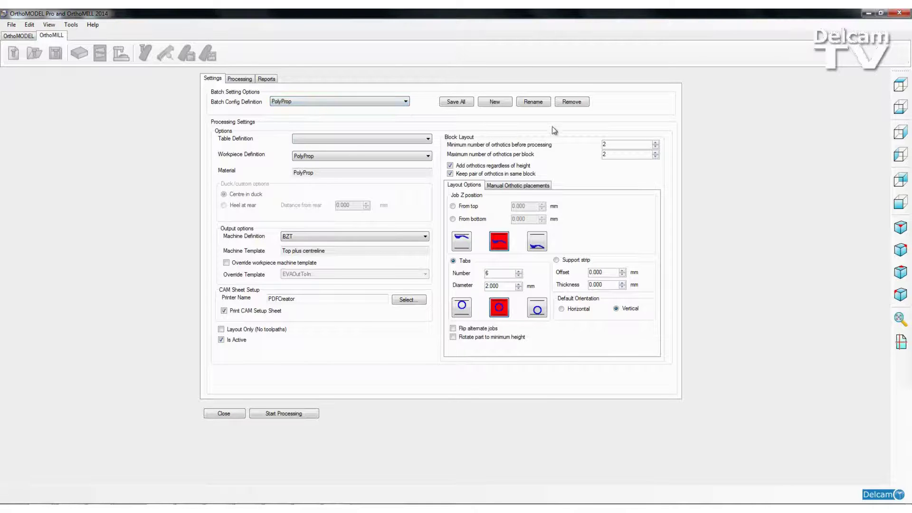
- Create a new batch configuration and rename it EVA
{"action": "left_click", "coordinate": [502, 106]}
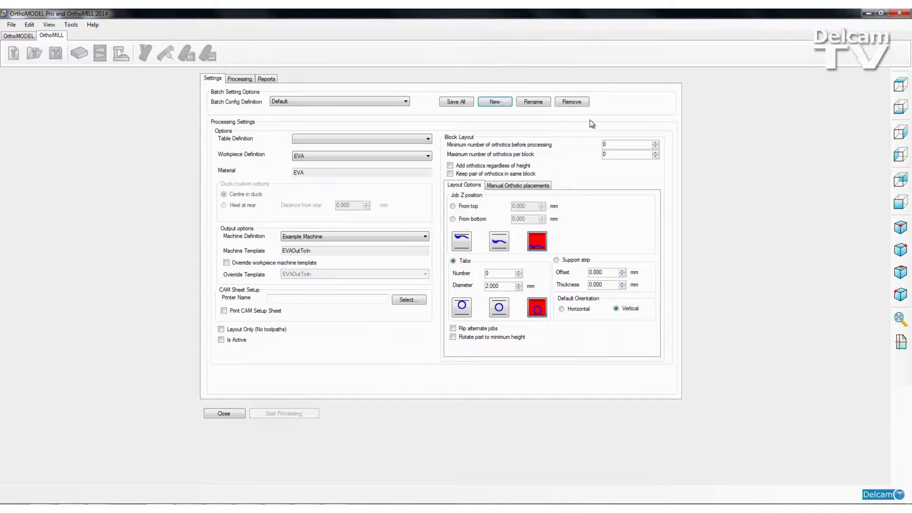
{"action": "left_click", "coordinate": [533, 103]}
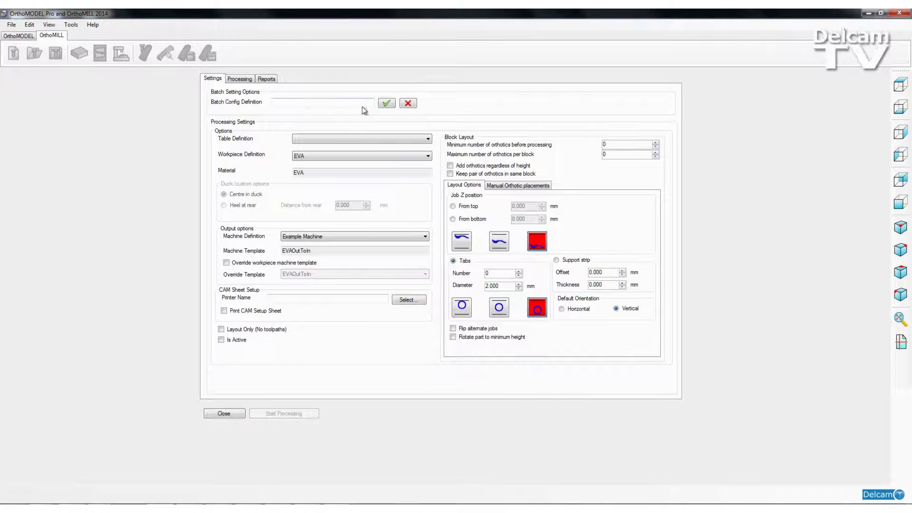
{"action": "type", "text": "EVA"}
{"action": "left_click", "coordinate": [387, 103]}
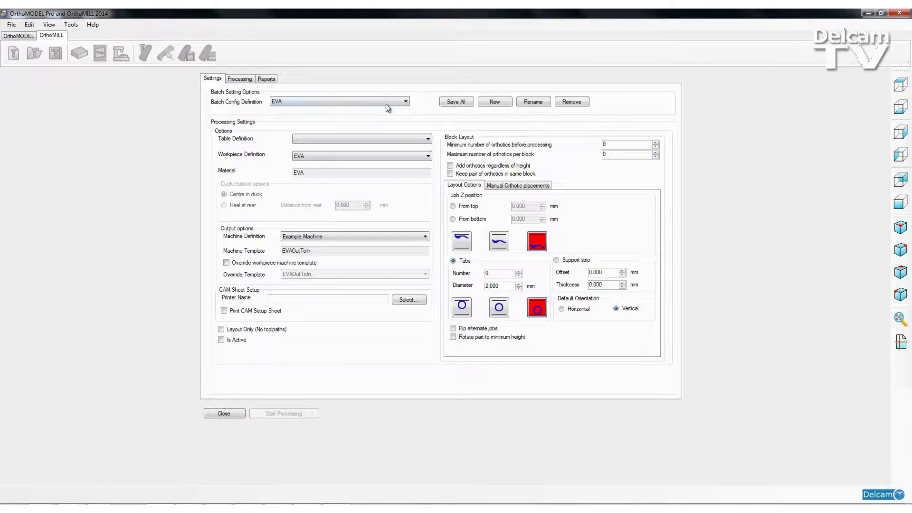
- Select the EVA batch configuration and choose EVA as its workpiece definition
{"action": "left_click", "coordinate": [406, 102]}
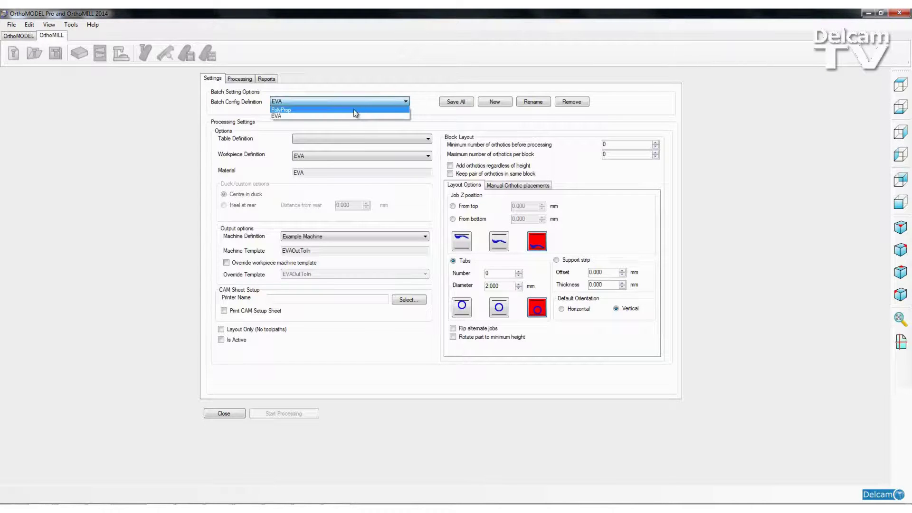
{"action": "left_click", "coordinate": [333, 116]}
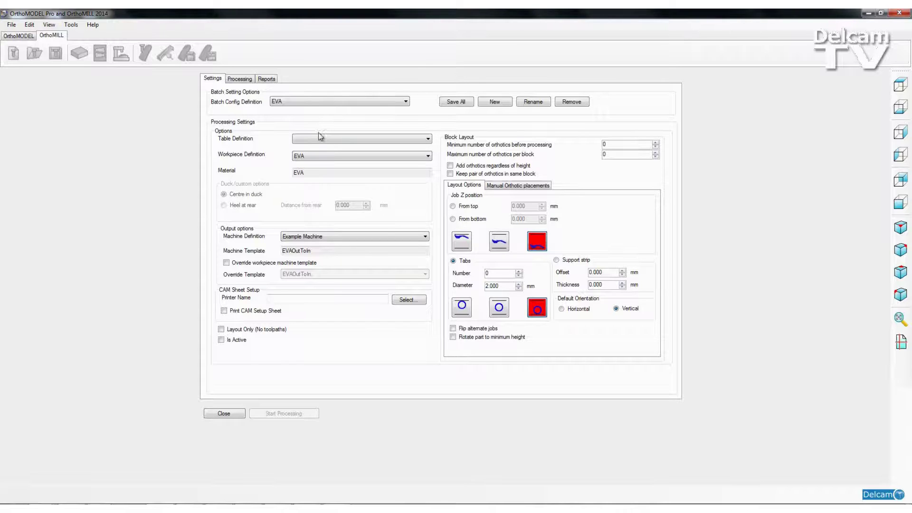
{"action": "left_click", "coordinate": [429, 157]}
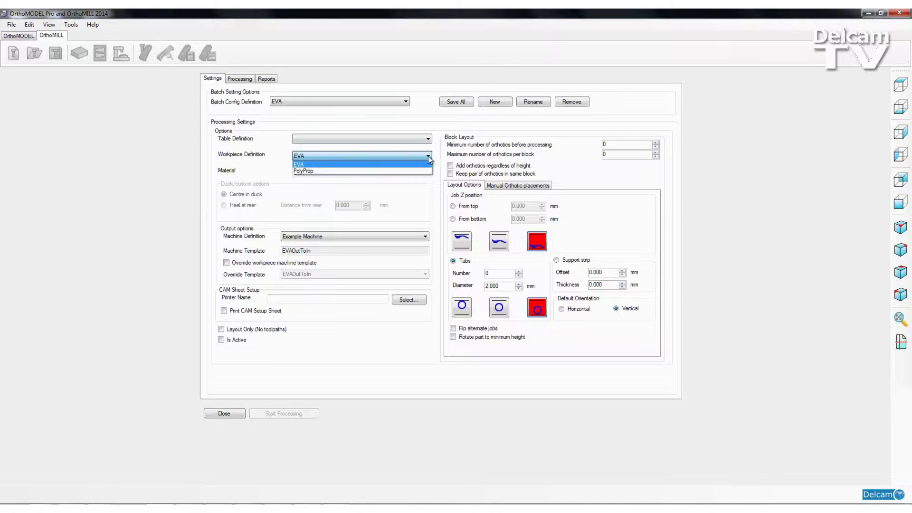
{"action": "left_click", "coordinate": [404, 164]}
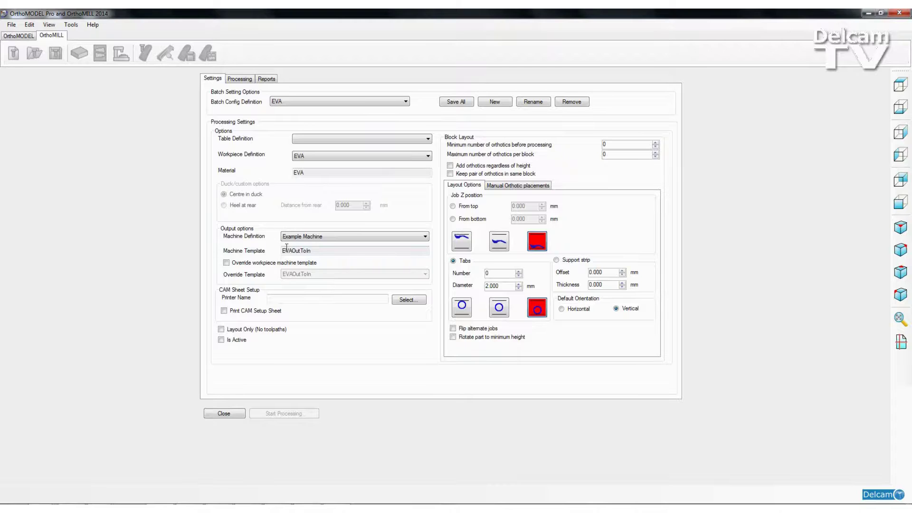
- Turn on CAM setup sheet printing for the EVA batch configuration and choose PDFCreator as its printer
{"action": "left_click", "coordinate": [226, 263]}
{"action": "left_click", "coordinate": [224, 311]}
{"action": "left_click", "coordinate": [410, 299]}
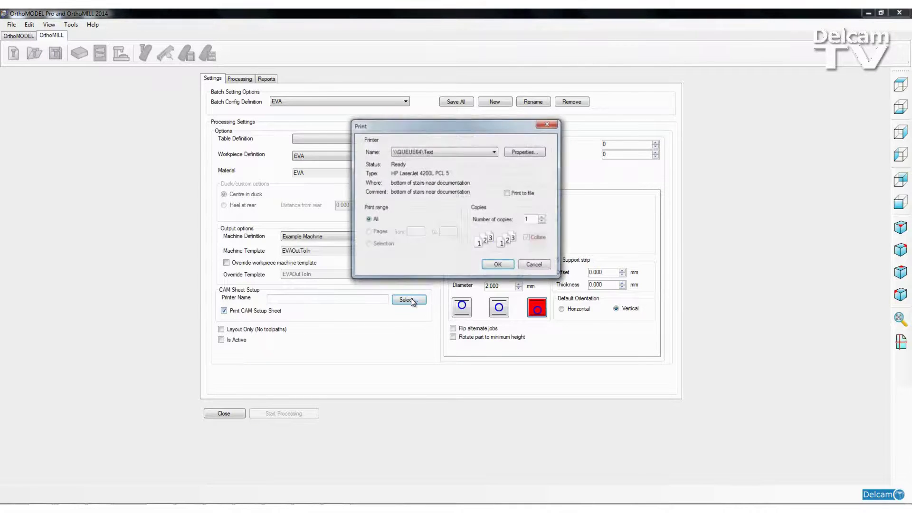
{"action": "left_click", "coordinate": [495, 152]}
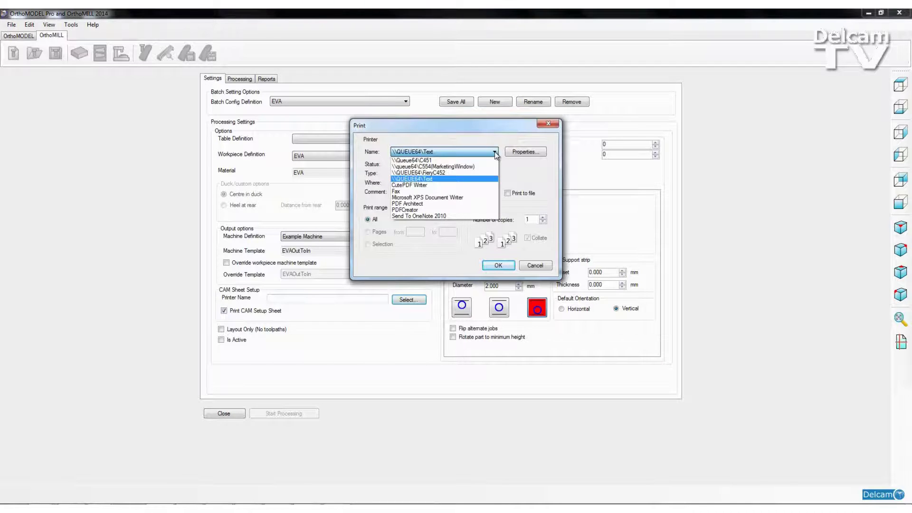
{"action": "left_click", "coordinate": [418, 210]}
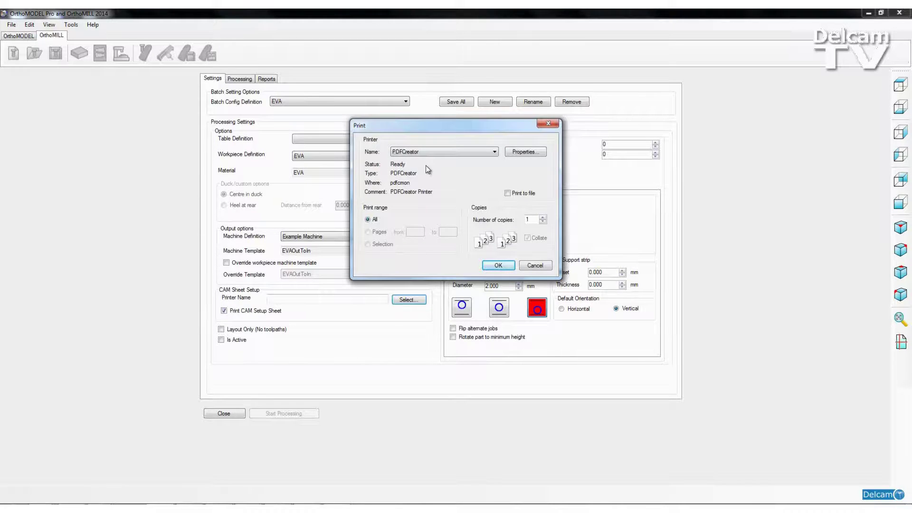
{"action": "left_click", "coordinate": [497, 265]}
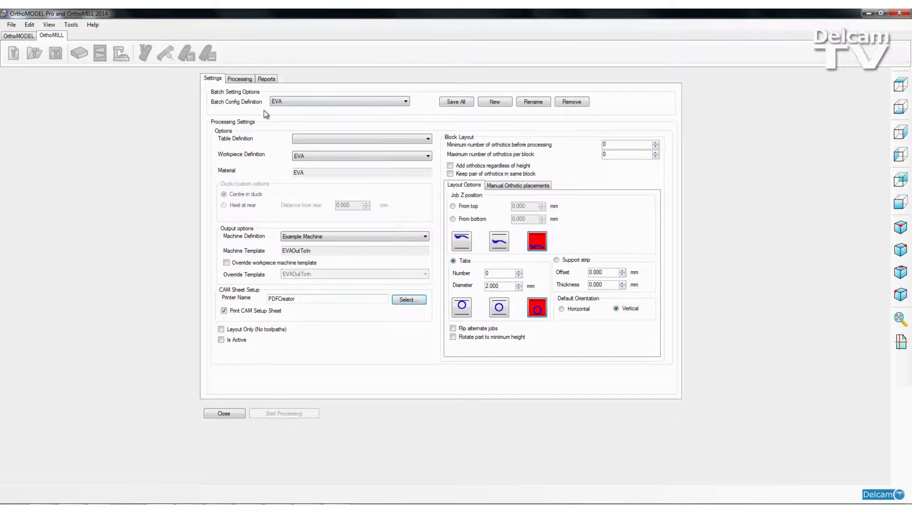
- Make the EVA configuration active, set the minimum and maximum number of orthotics to 2, and keep pairs in the same block
{"action": "left_click", "coordinate": [225, 340]}
{"action": "double_click", "coordinate": [606, 144]}
{"action": "type", "text": "2"}
{"action": "double_click", "coordinate": [613, 154]}
{"action": "type", "text": "2"}
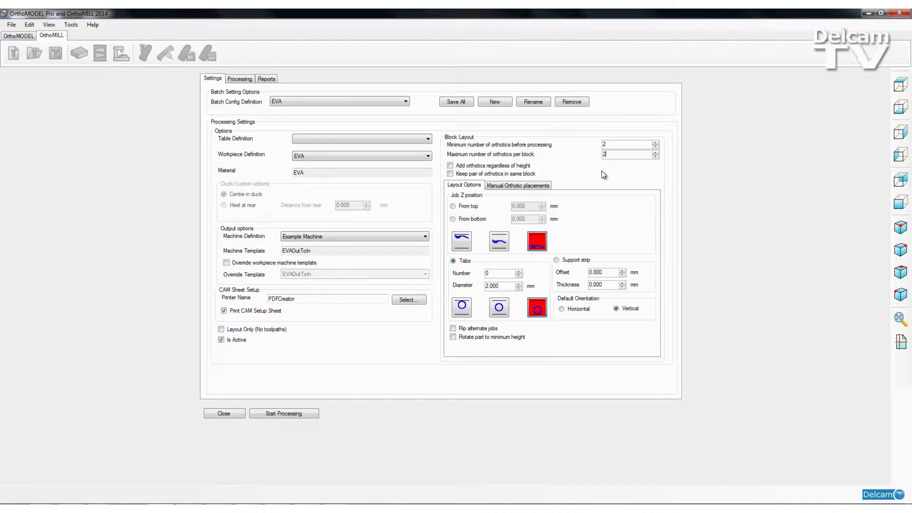
{"action": "left_click", "coordinate": [451, 174]}
- Check the available batch configurations, keep EVA selected, and start the background processing
{"action": "left_click", "coordinate": [406, 102]}
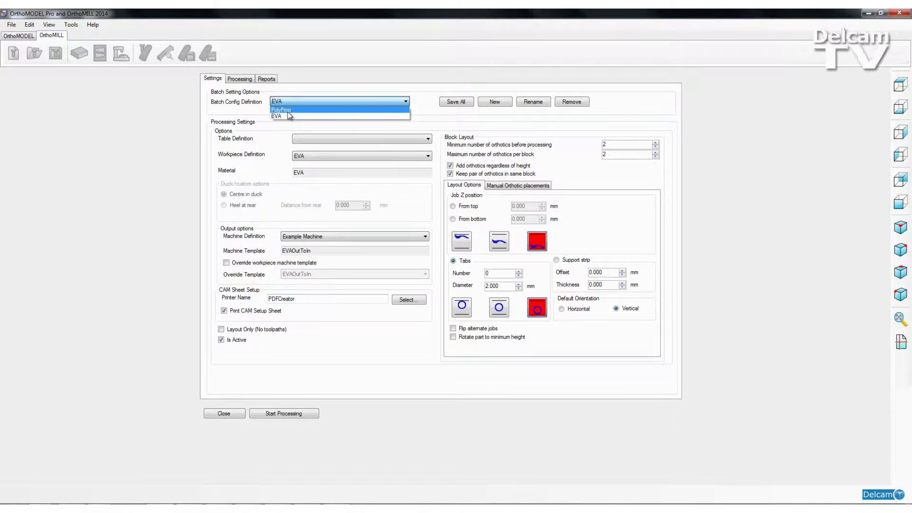
{"action": "left_click", "coordinate": [465, 122]}
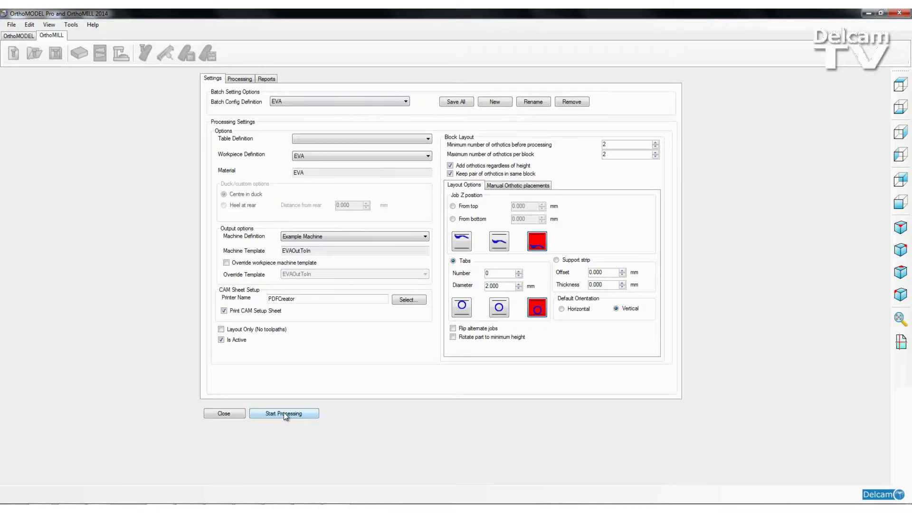
{"action": "left_click", "coordinate": [297, 415]}
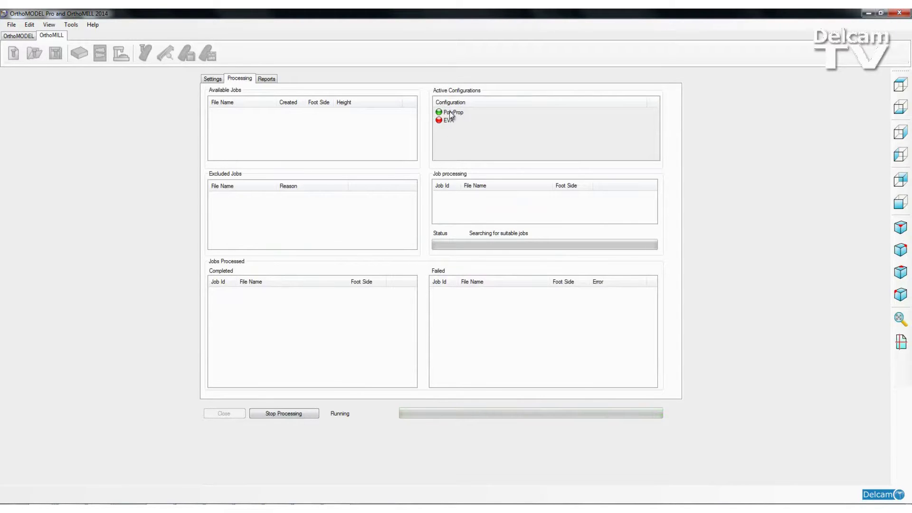
- In OrthoMODEL, create a new standard orthotic project using the Full Foot WO Grinding Allowance base model
{"action": "left_click", "coordinate": [19, 35]}
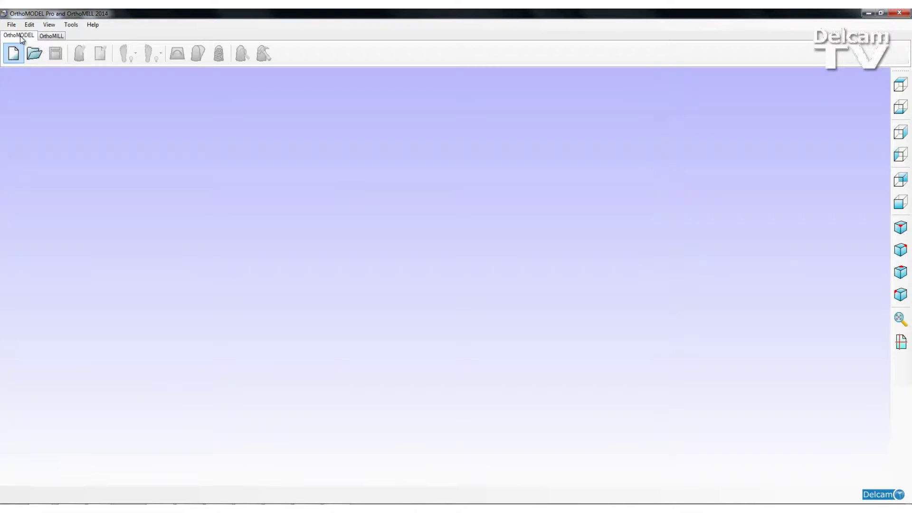
{"action": "left_click", "coordinate": [15, 55]}
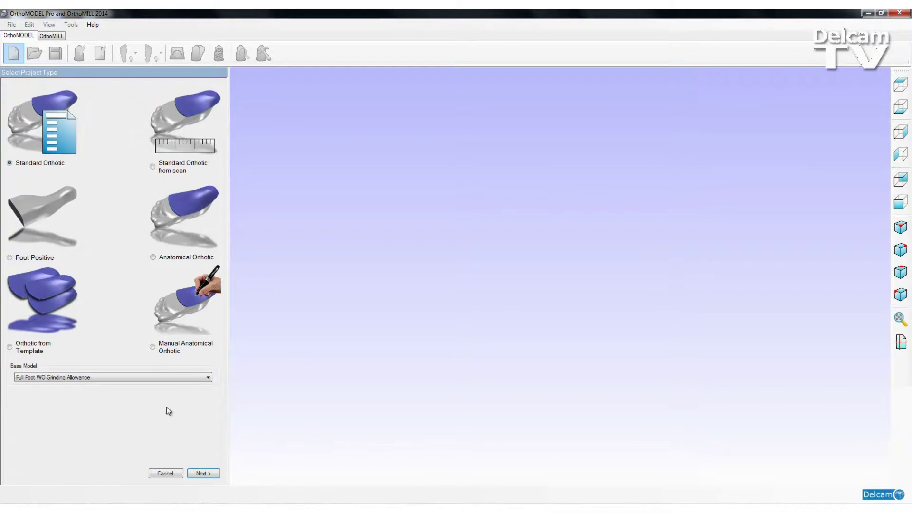
{"action": "left_click", "coordinate": [208, 474]}
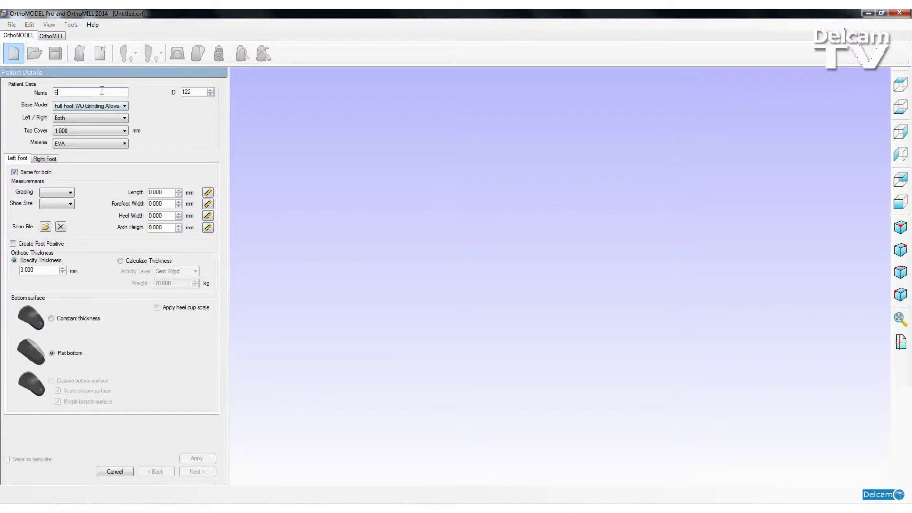
- Name the patient record EVA, set UK Mens grading with shoe size 10, and generate the orthotic pair with default order details
{"action": "left_click", "coordinate": [71, 192]}
{"action": "left_click", "coordinate": [69, 202]}
{"action": "left_click", "coordinate": [70, 204]}
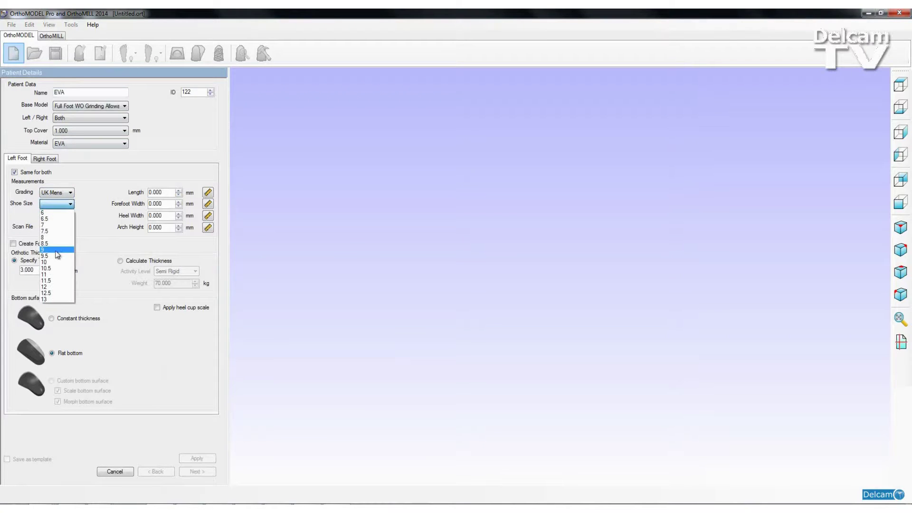
{"action": "left_click", "coordinate": [56, 263]}
{"action": "left_click", "coordinate": [53, 260]}
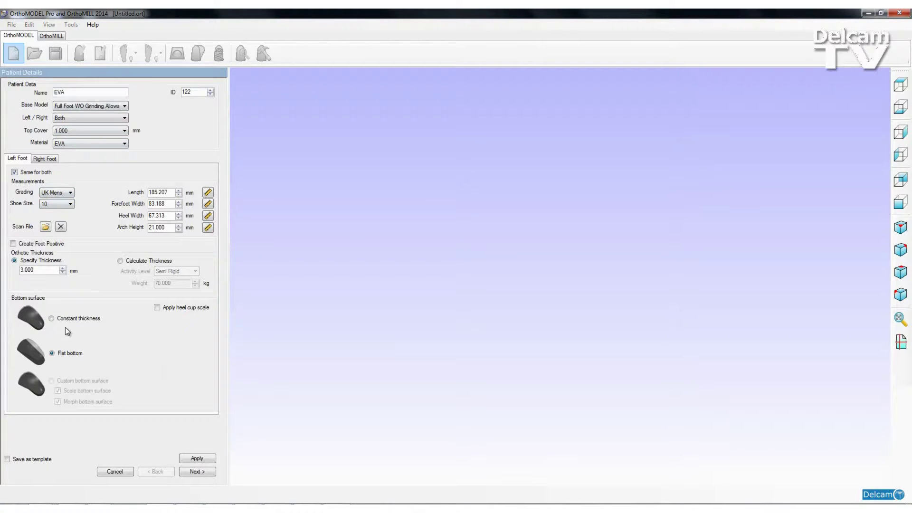
{"action": "left_click", "coordinate": [201, 472]}
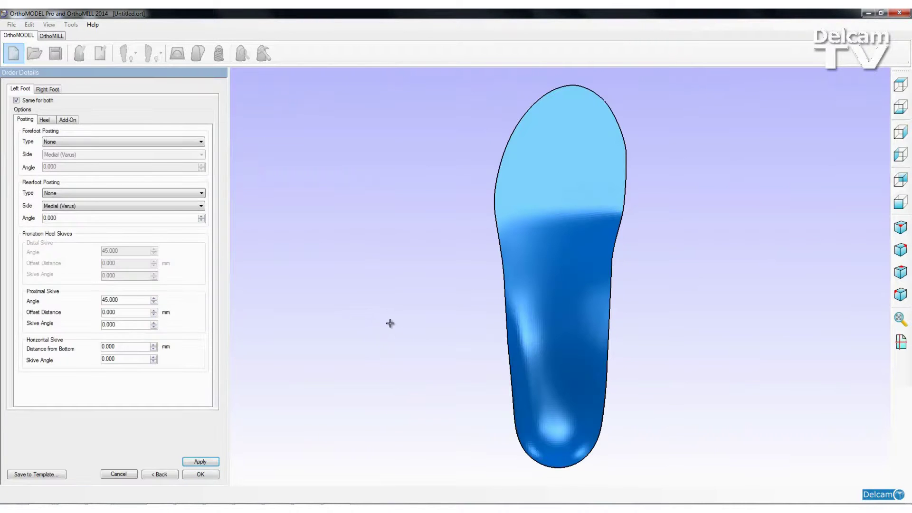
{"action": "left_click", "coordinate": [196, 475]}
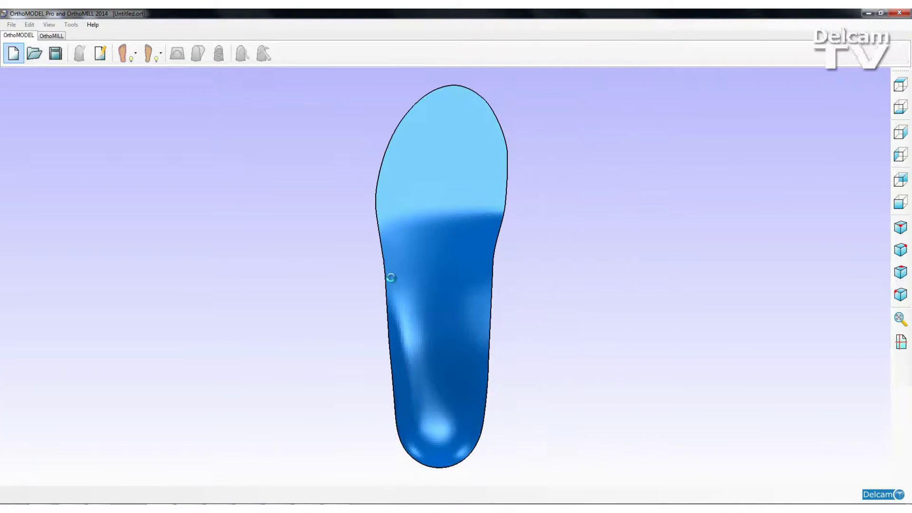
- Save the orthotic pair as 122 - EVA.ort despite the running background processing, and check its job in the OrthoMILL processor
{"action": "middle_click_drag", "start_coordinate": [604, 366], "coordinate": [499, 253]}
{"action": "left_click", "coordinate": [55, 53]}
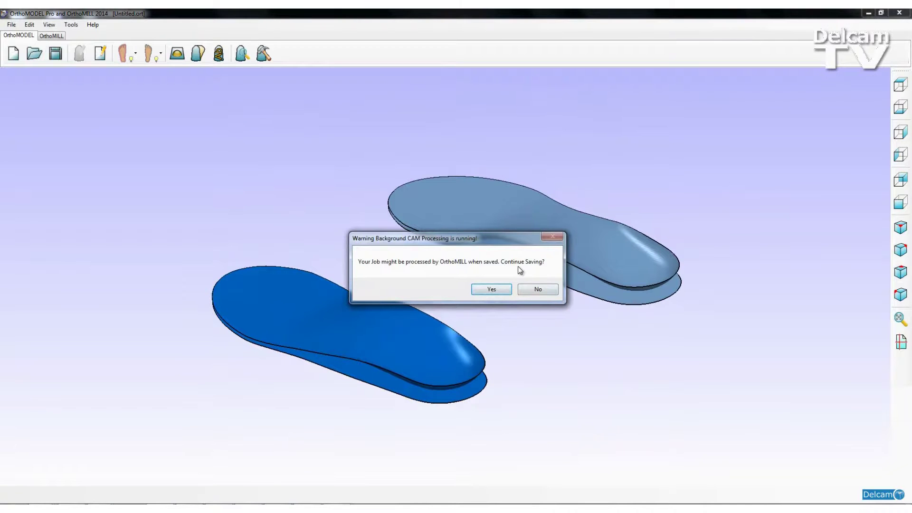
{"action": "left_click", "coordinate": [491, 288]}
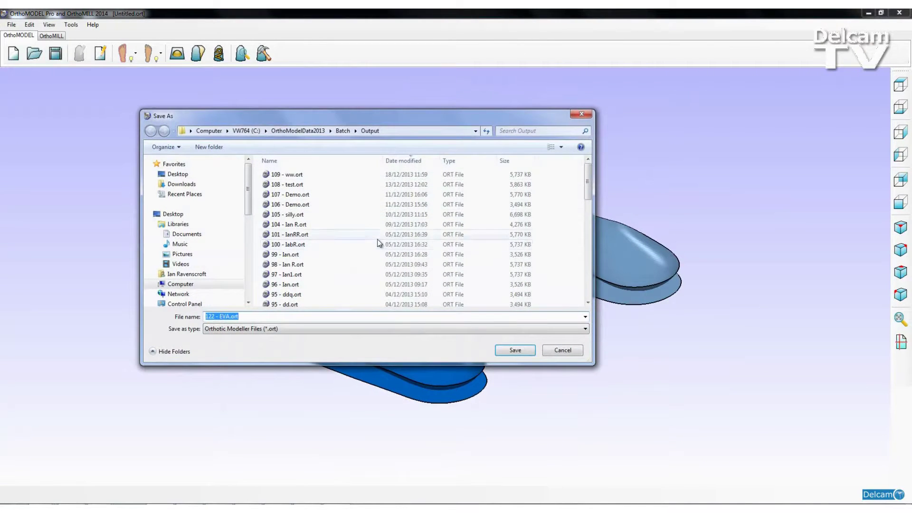
{"action": "left_click", "coordinate": [517, 353]}
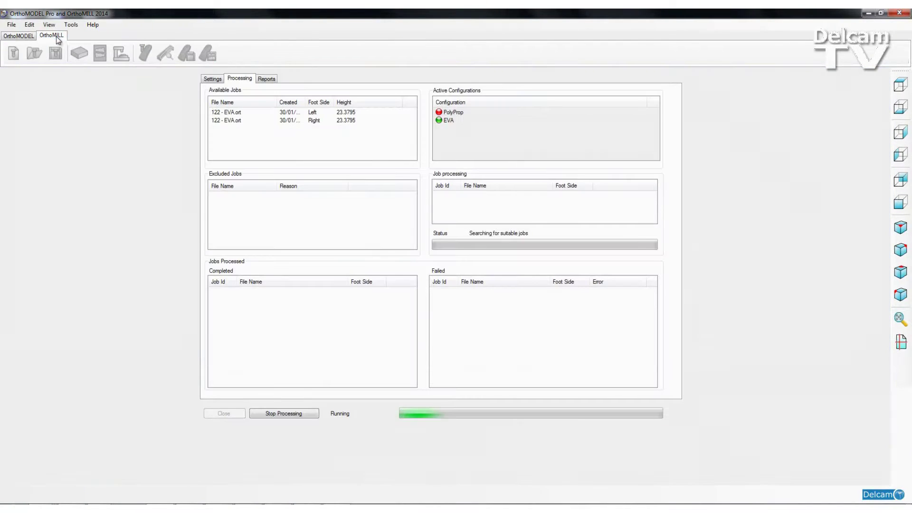
{"action": "left_click", "coordinate": [56, 37]}
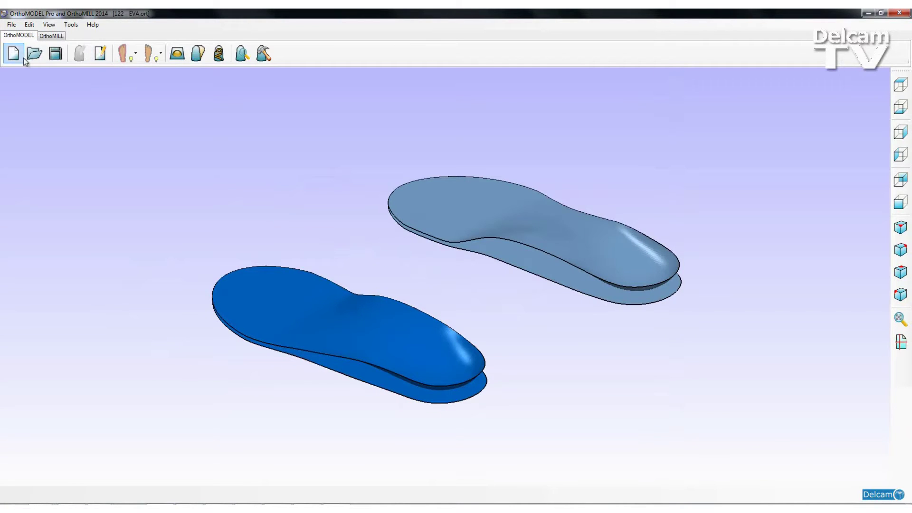
- Create another standard orthotic project in OrthoMODEL with Standard as its base model
{"action": "left_click", "coordinate": [22, 56]}
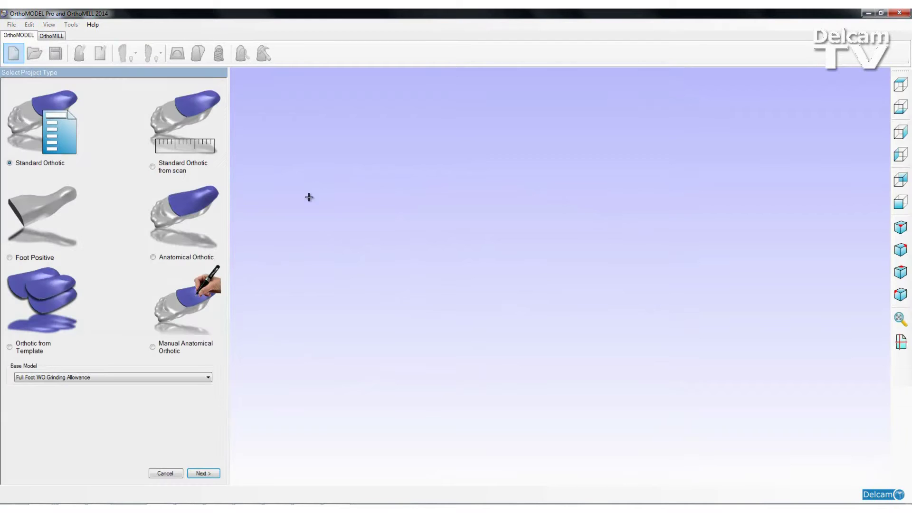
{"action": "left_click", "coordinate": [209, 379]}
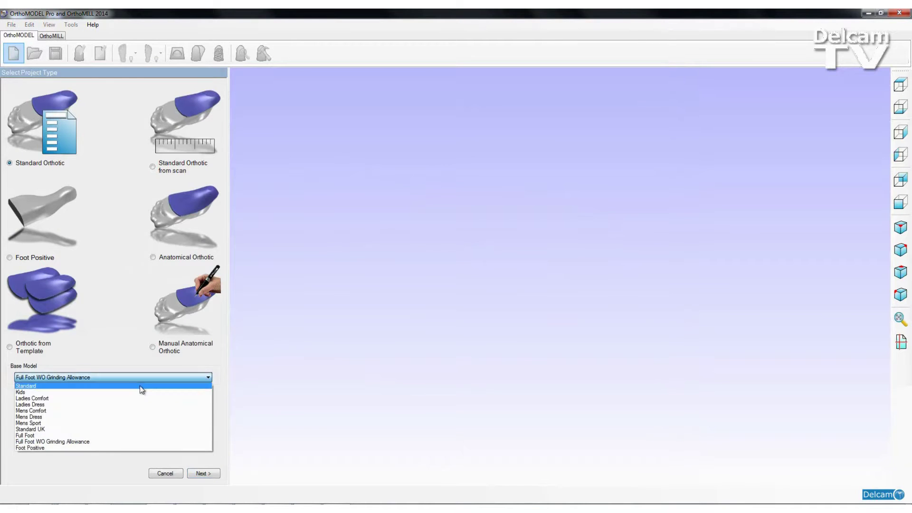
{"action": "left_click", "coordinate": [140, 387]}
{"action": "left_click", "coordinate": [209, 476]}
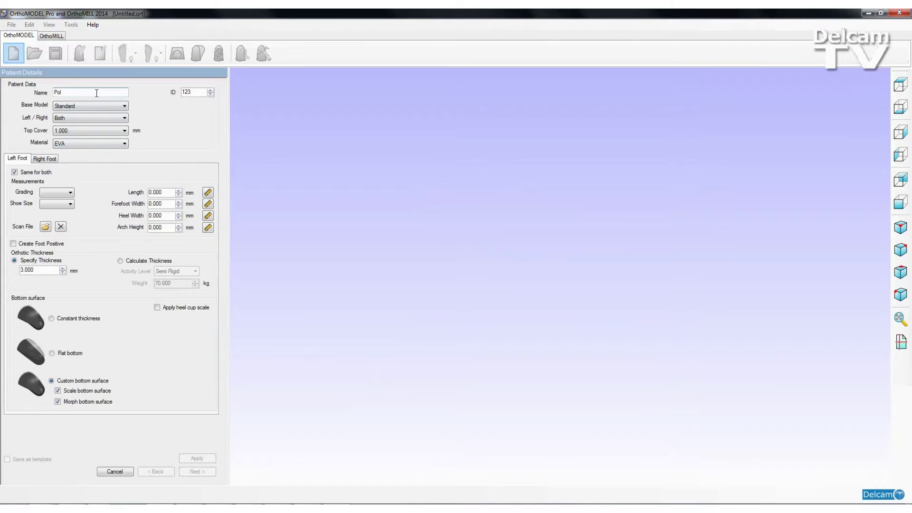
- Name the patient record PolyP, choose PolyProp as the material, and set UK Mens grading with shoe size 11
{"action": "left_click", "coordinate": [125, 143]}
{"action": "left_click", "coordinate": [98, 158]}
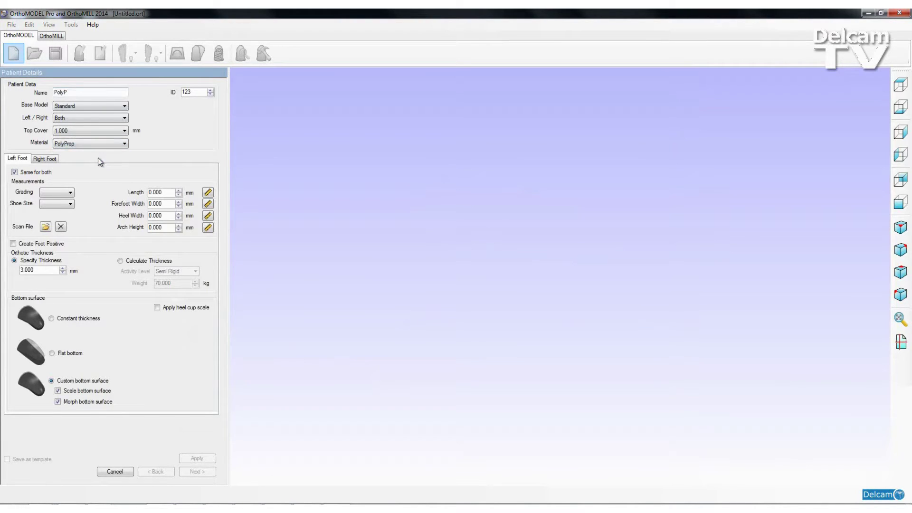
{"action": "left_click", "coordinate": [71, 193]}
{"action": "left_click", "coordinate": [67, 201]}
{"action": "left_click", "coordinate": [71, 204]}
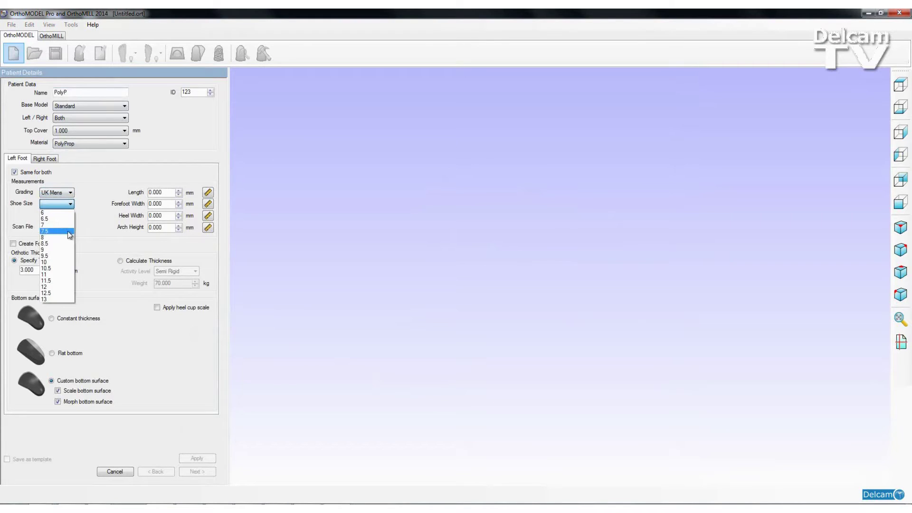
{"action": "left_click", "coordinate": [56, 275]}
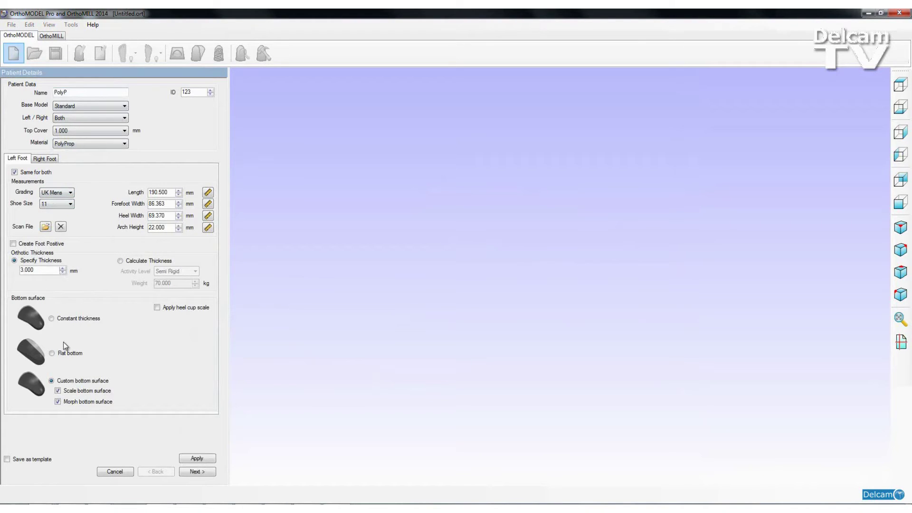
- Set the bottom surface to constant thickness and generate the PolyProp orthotic pair with default order details
{"action": "left_click", "coordinate": [68, 322]}
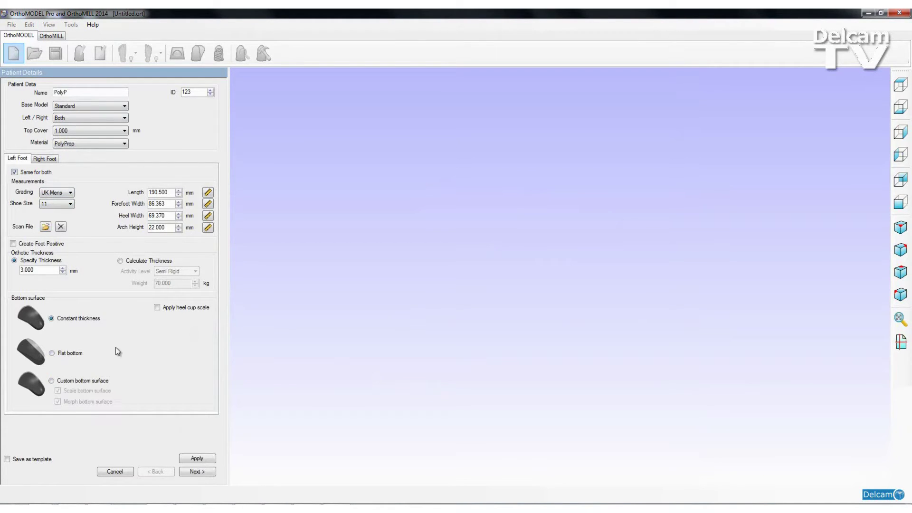
{"action": "left_click", "coordinate": [196, 472]}
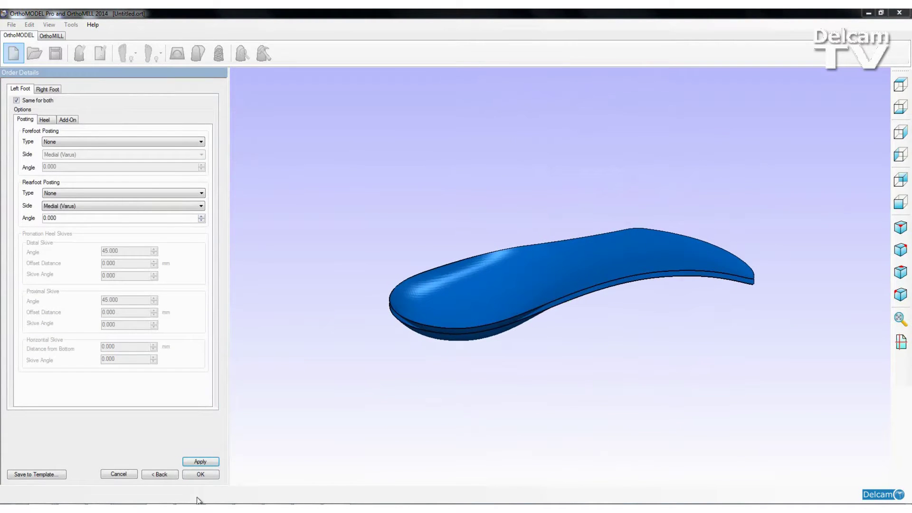
{"action": "left_click", "coordinate": [205, 477]}
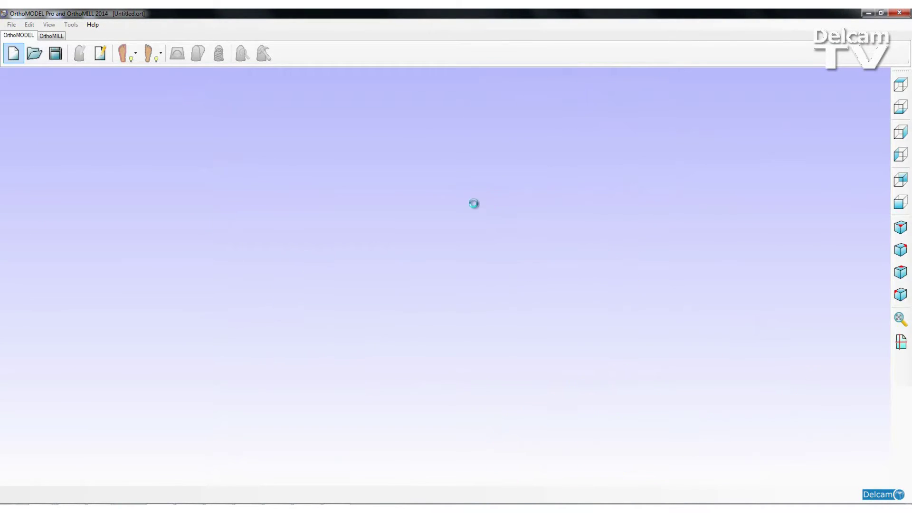
- Save the PolyProp orthotic pair as 123 - PolyP.ort, accepting that OrthoMILL may process it
{"action": "left_click", "coordinate": [56, 53]}
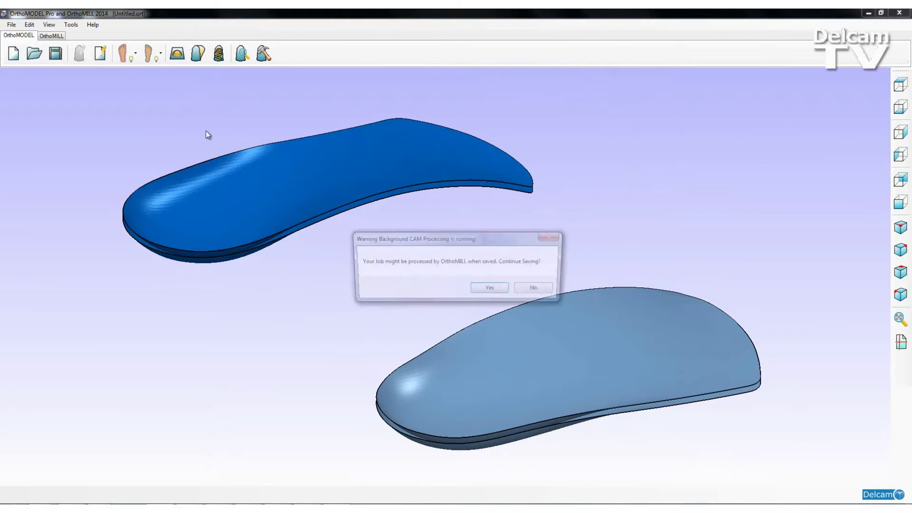
{"action": "left_click", "coordinate": [503, 289]}
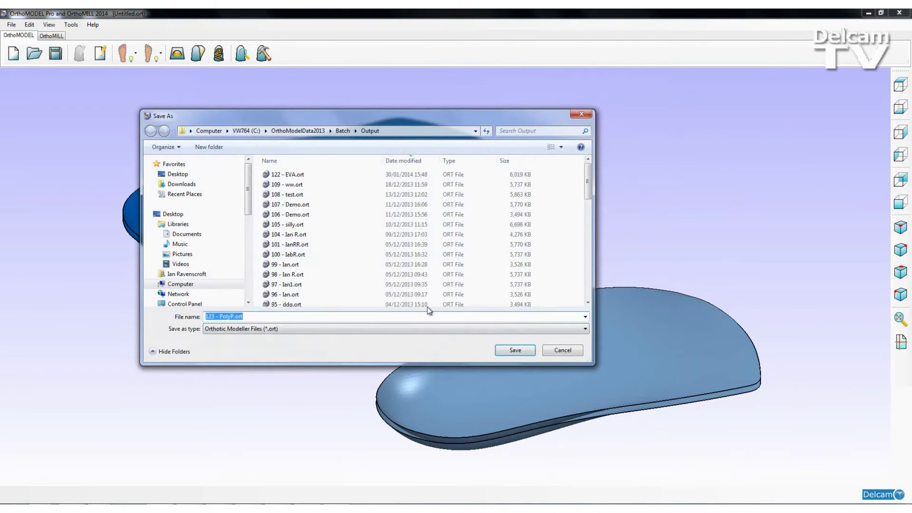
{"action": "left_click", "coordinate": [518, 350]}
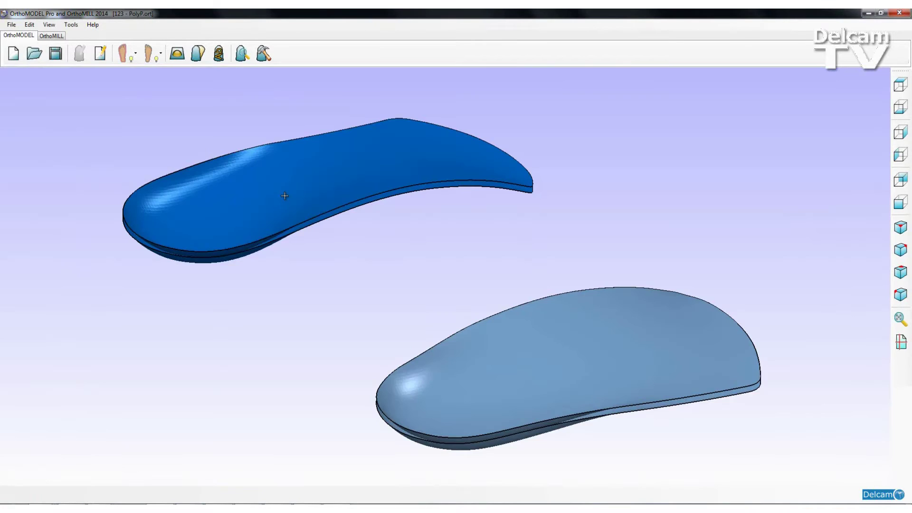
- Examine the completed jobs' full file names in the OrthoMILL processor, and view the No Material match and Unassigned Job List reports
{"action": "left_click", "coordinate": [59, 36]}
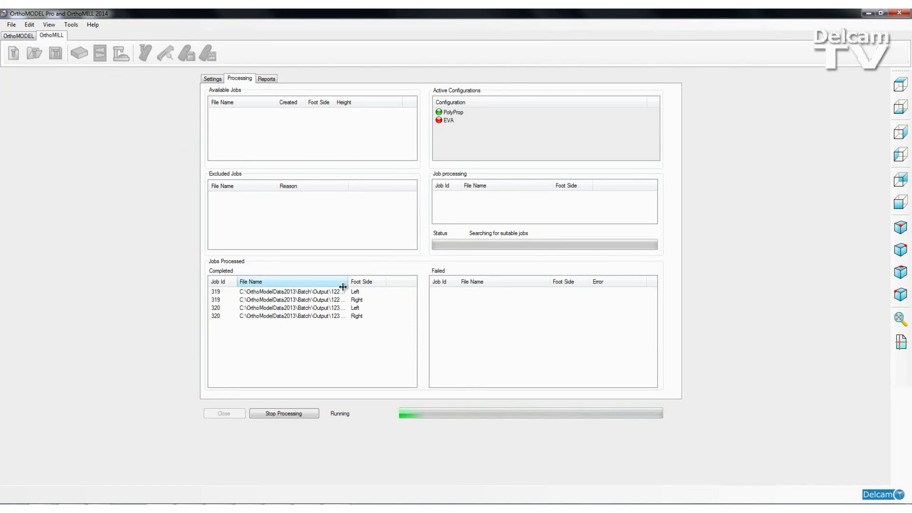
{"action": "left_click_drag", "start_coordinate": [348, 283], "coordinate": [381, 286]}
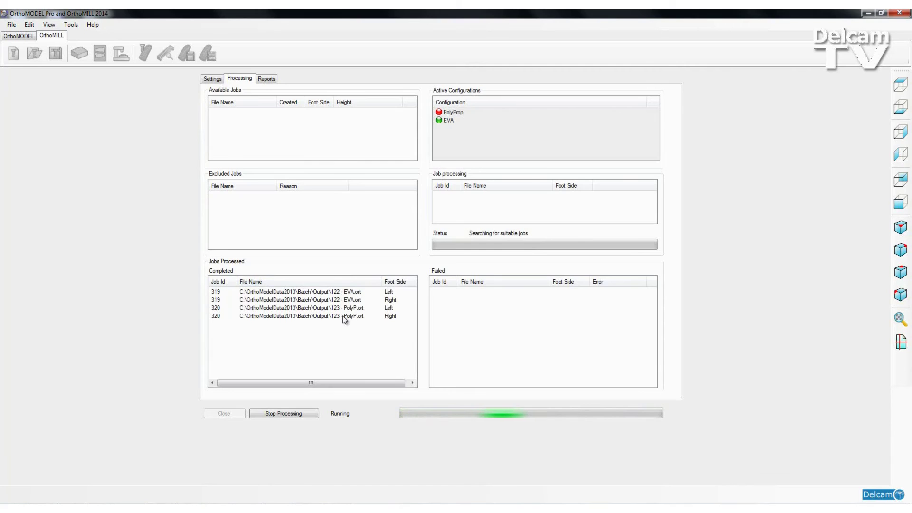
{"action": "left_click", "coordinate": [267, 79]}
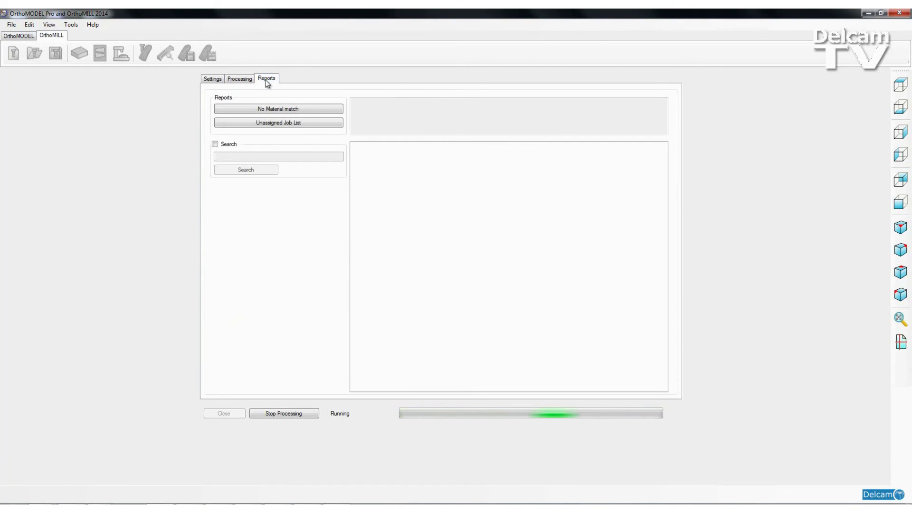
{"action": "left_click", "coordinate": [278, 109]}
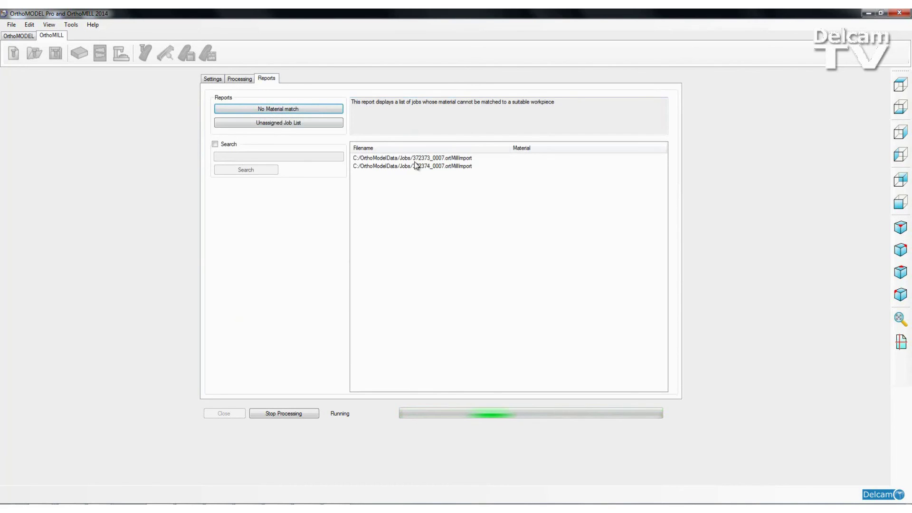
{"action": "left_click", "coordinate": [301, 123]}
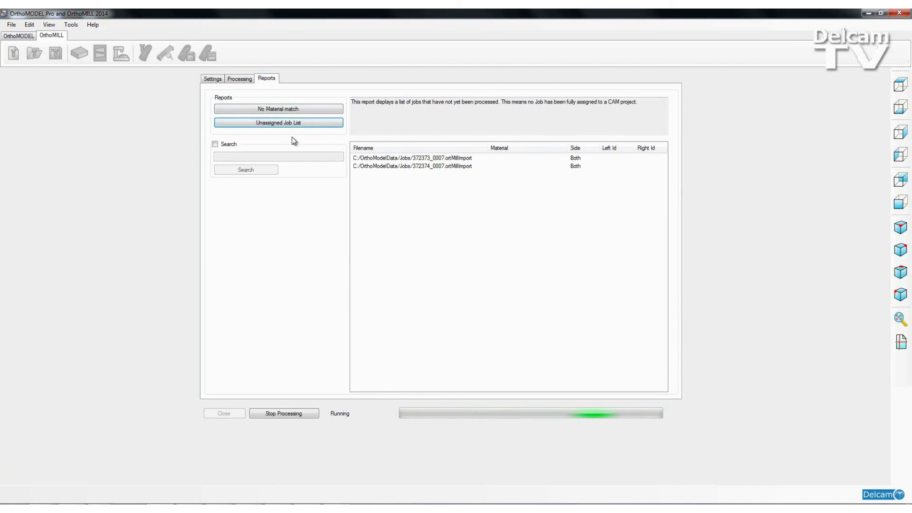